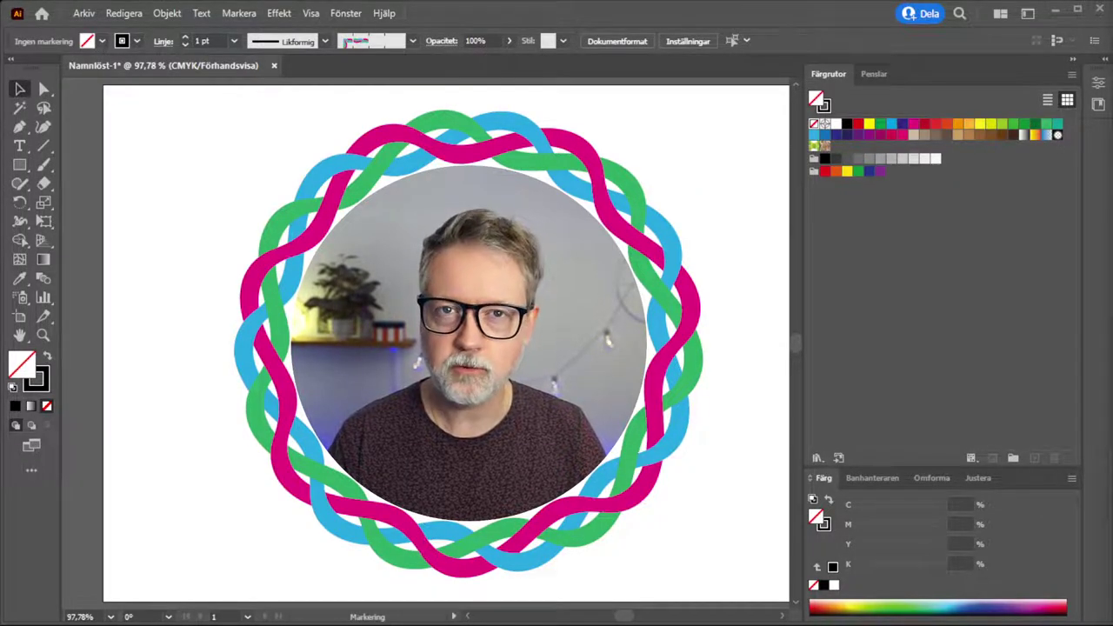
# - Delete the example pink, blue and green woven wreath from the artboard
pyautogui.click(654, 251)
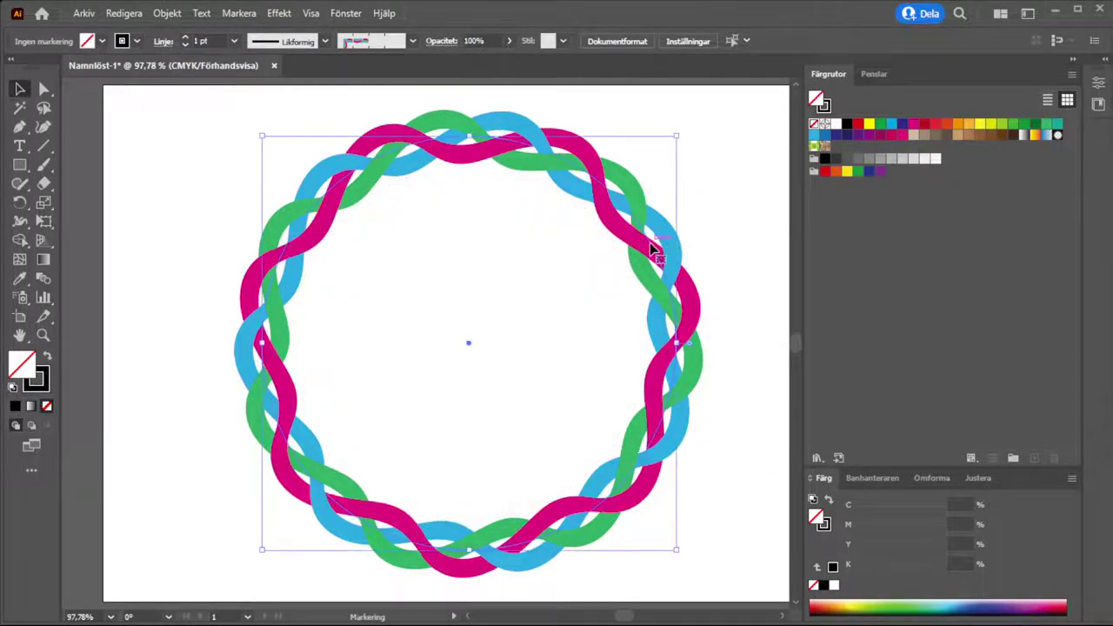
pyautogui.press('Delete')
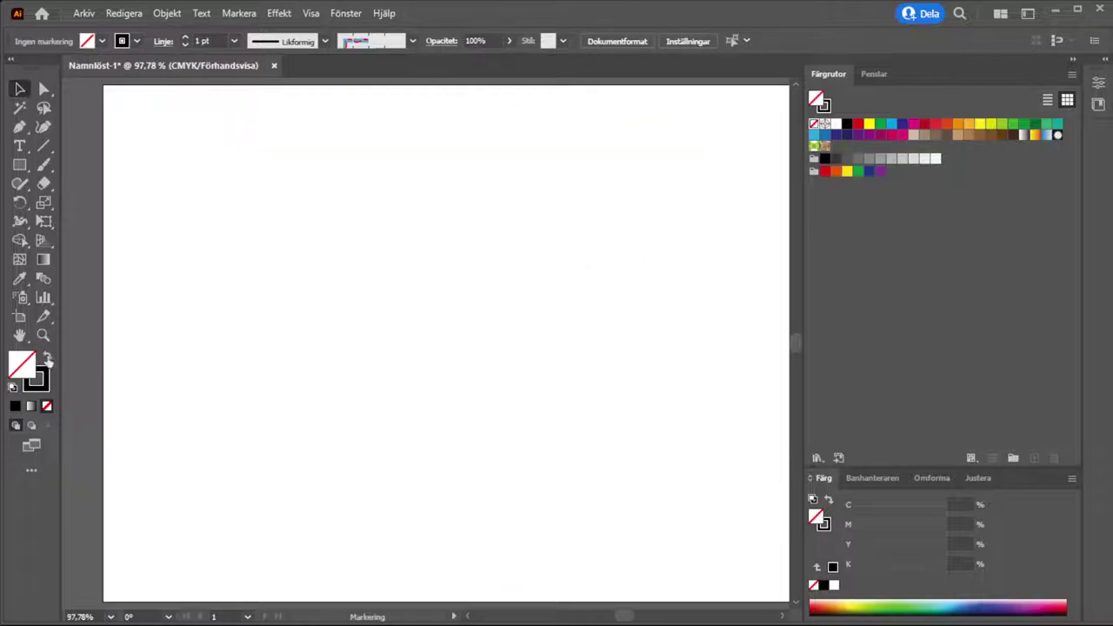
# - Draw a long thin rectangular bar with no stroke and fill it orange
pyautogui.click(47, 358)
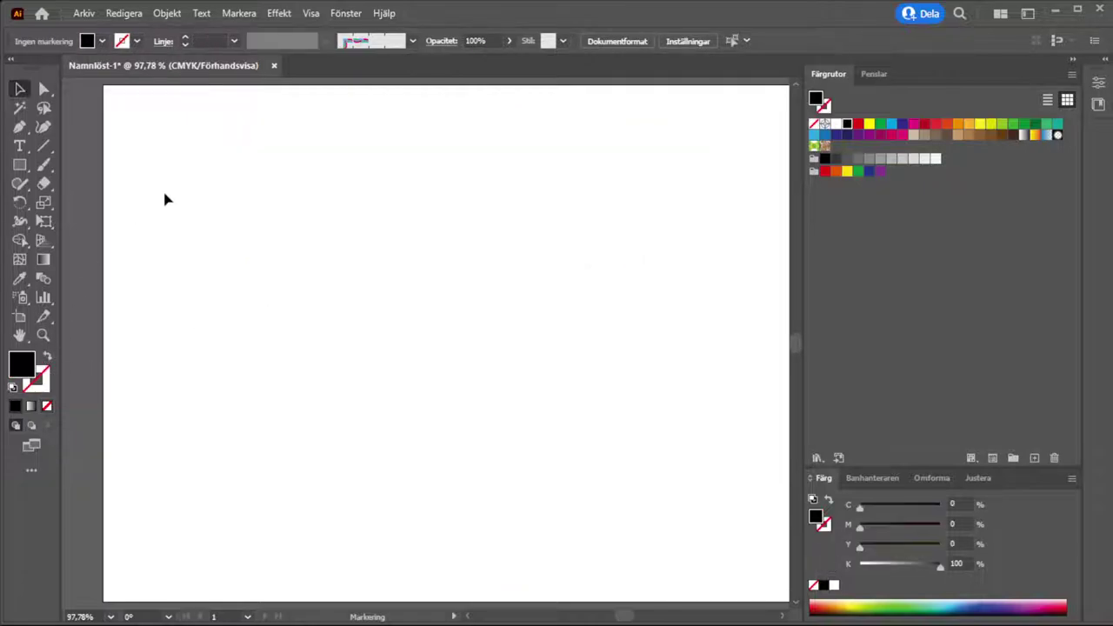
pyautogui.click(19, 168)
pyautogui.moveTo(274, 190); pyautogui.dragTo(522, 217)
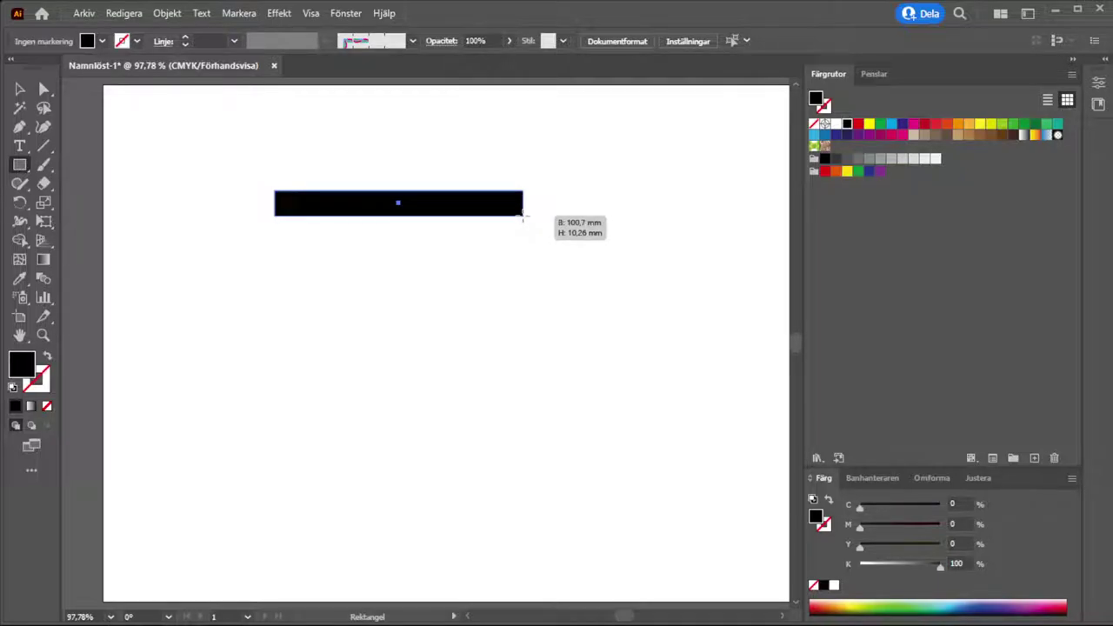
pyautogui.moveTo(522, 217); pyautogui.dragTo(557, 216)
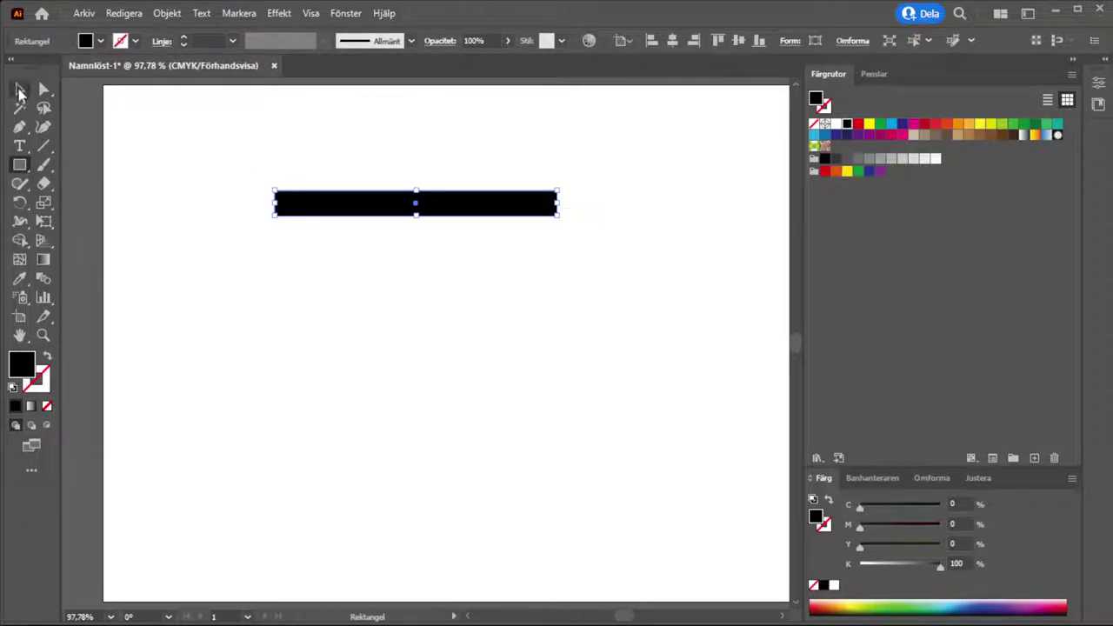
pyautogui.click(20, 91)
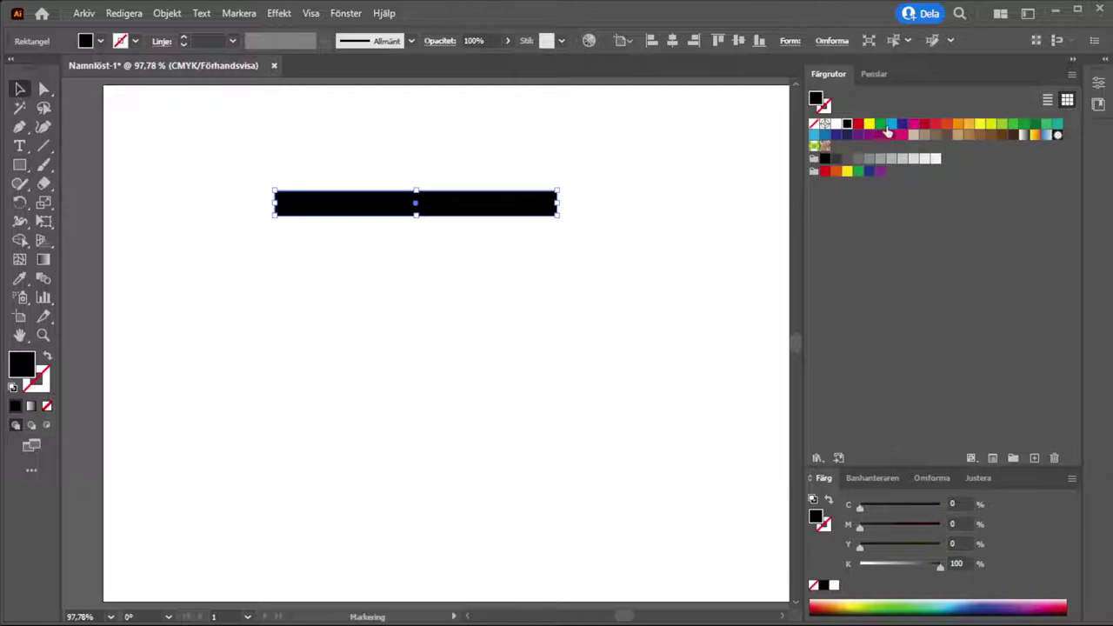
pyautogui.click(957, 126)
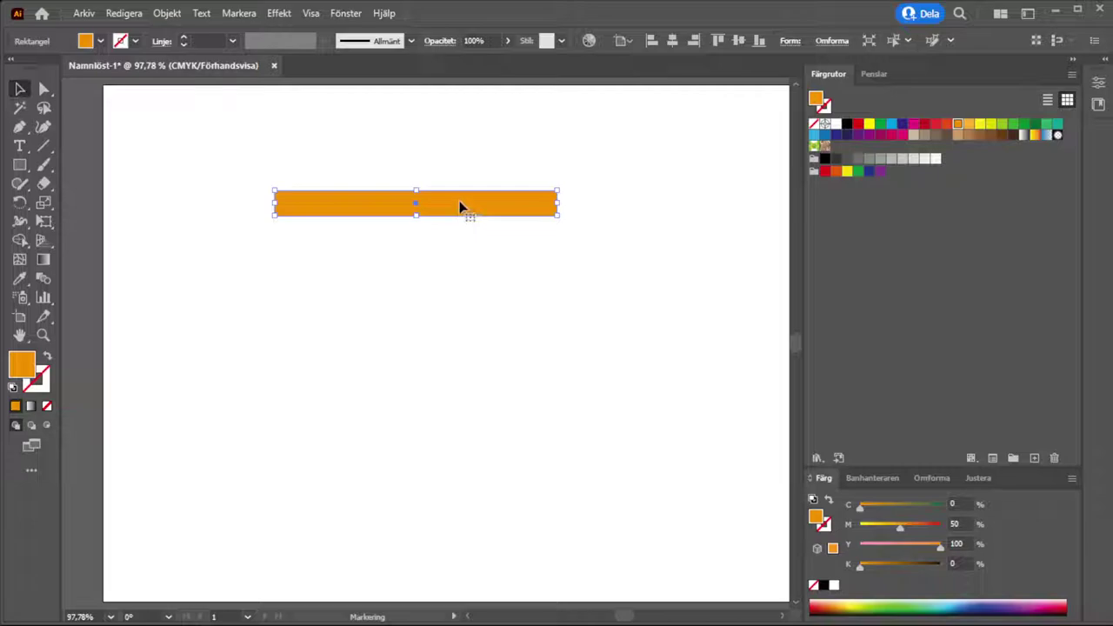
# - Duplicate the bar twice below it, colour the copies brown and dark grey, then select all three
pyautogui.moveTo(462, 208); pyautogui.dragTo(460, 231)
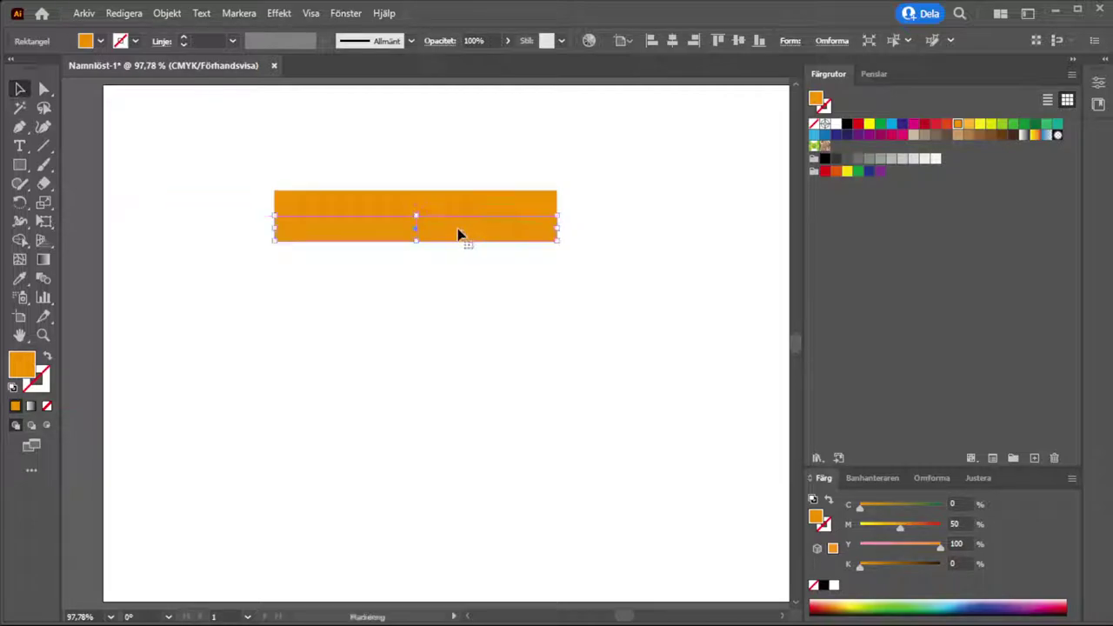
pyautogui.click(968, 135)
pyautogui.moveTo(480, 229); pyautogui.dragTo(480, 255)
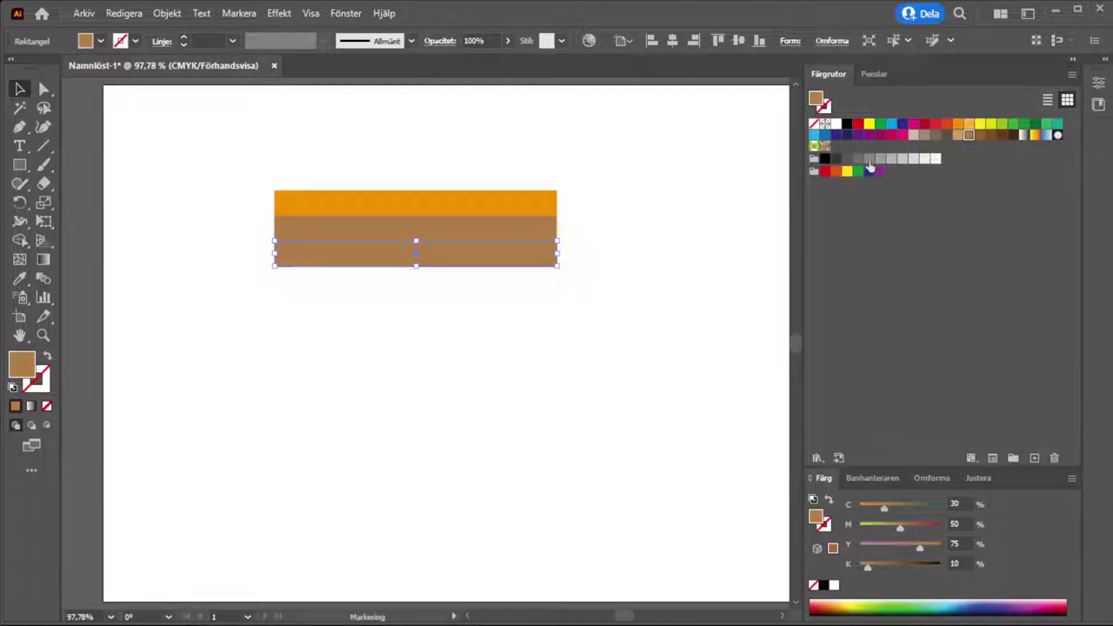
pyautogui.click(847, 158)
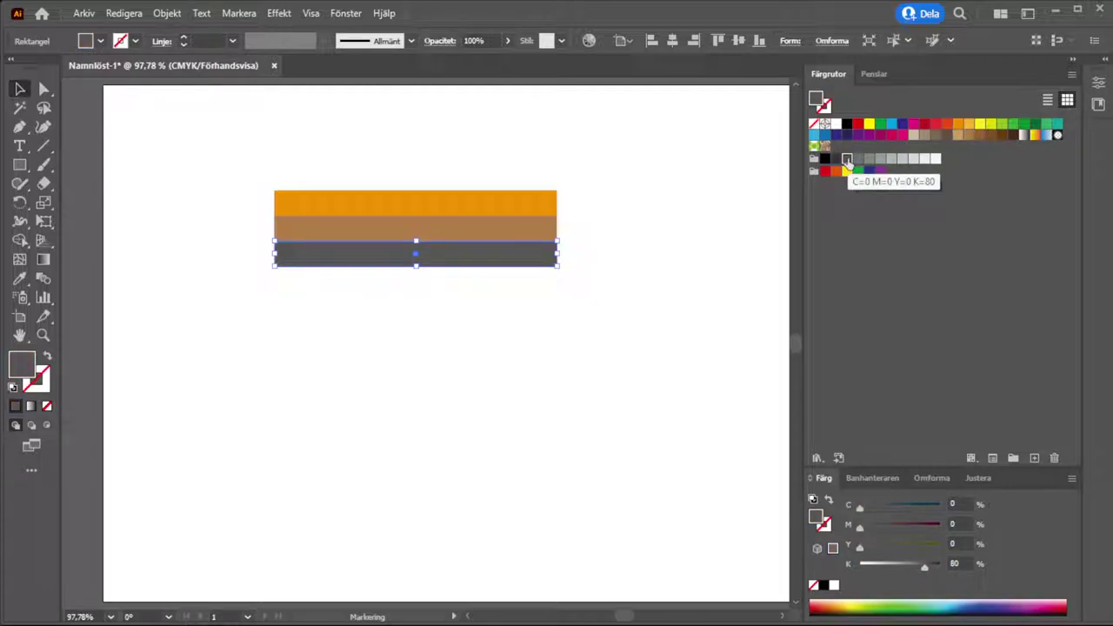
pyautogui.click(650, 280)
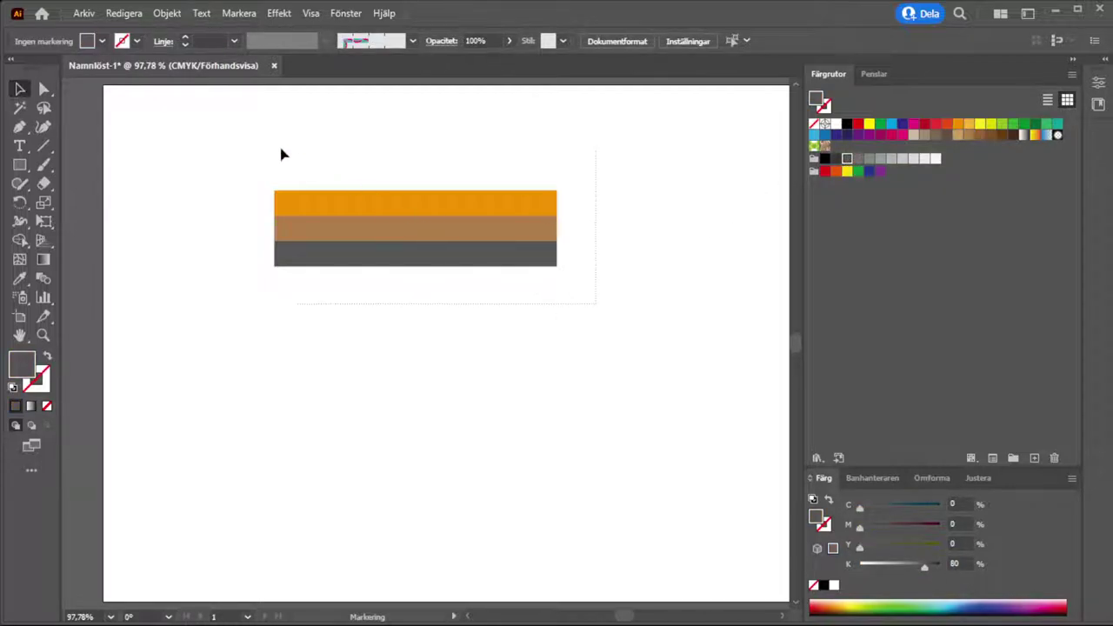
pyautogui.moveTo(281, 154); pyautogui.dragTo(243, 132)
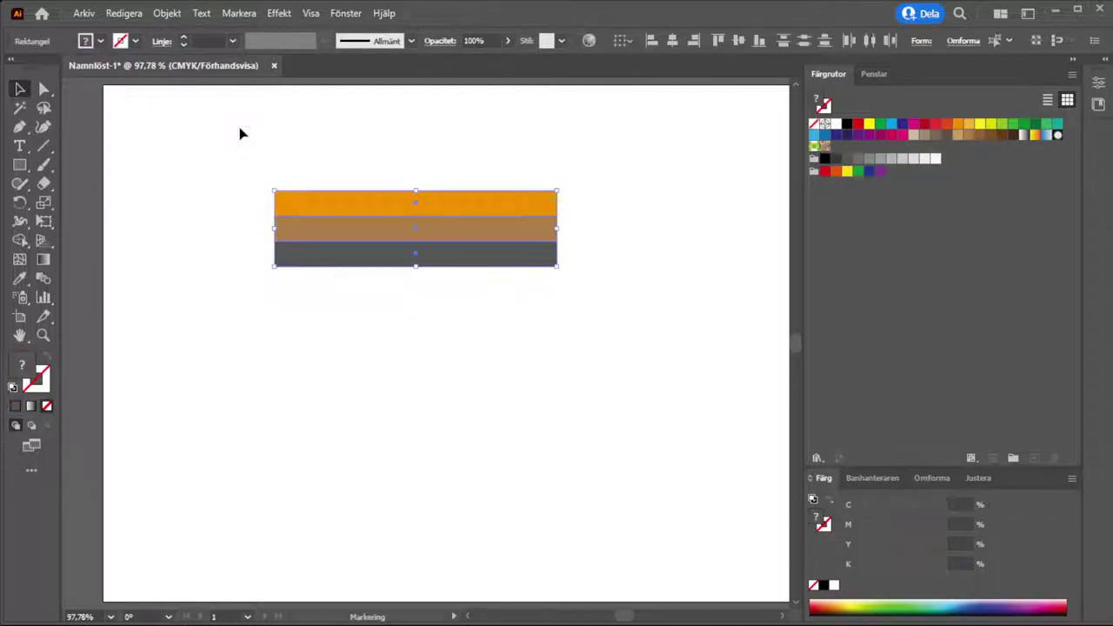
# - Apply a Flag warp effect with 100% bend to the three stacked bars
pyautogui.click(279, 14)
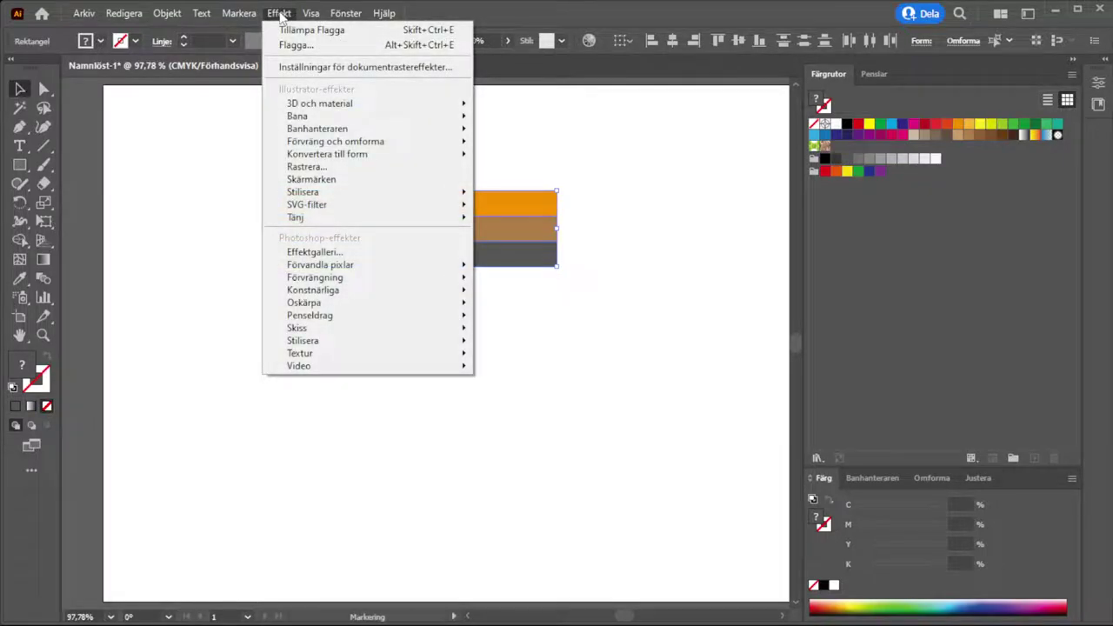
pyautogui.moveTo(296, 218)
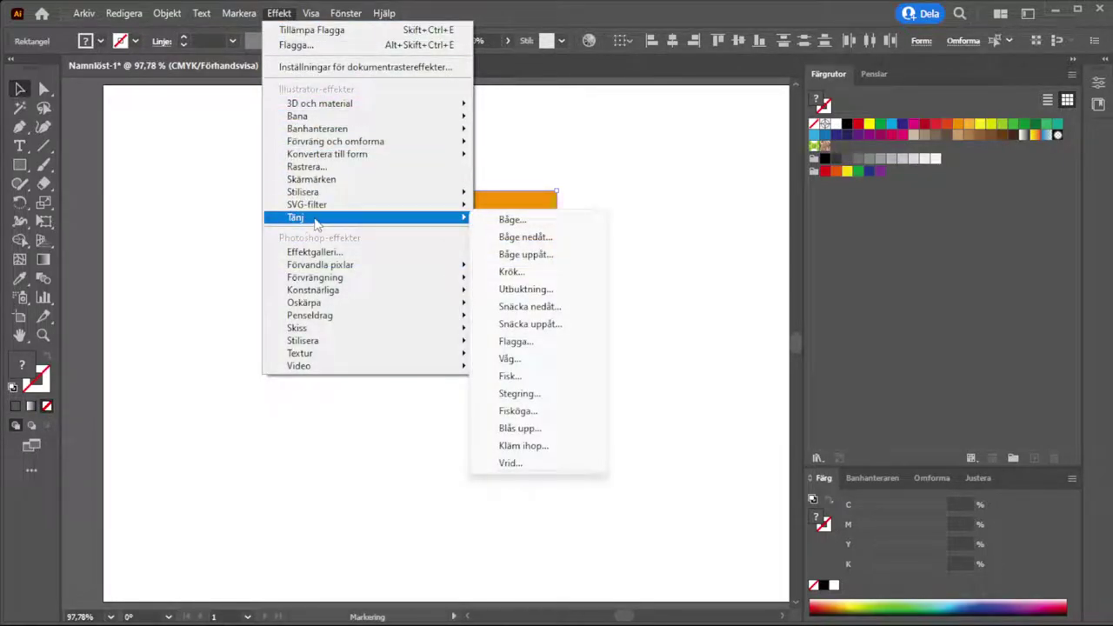
pyautogui.click(520, 344)
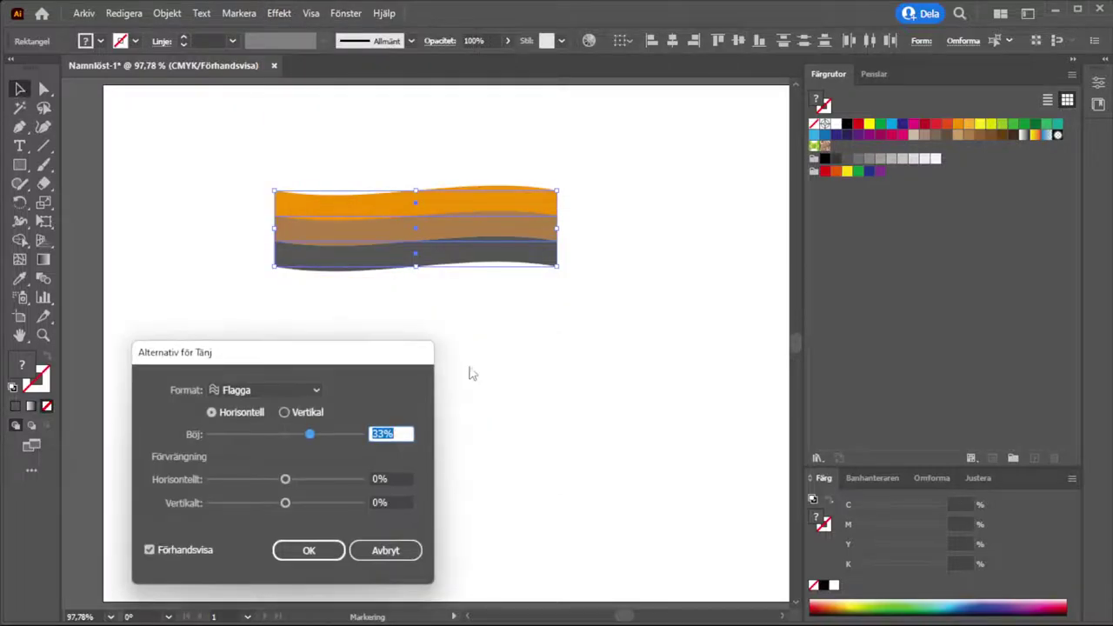
pyautogui.moveTo(311, 433); pyautogui.dragTo(365, 435)
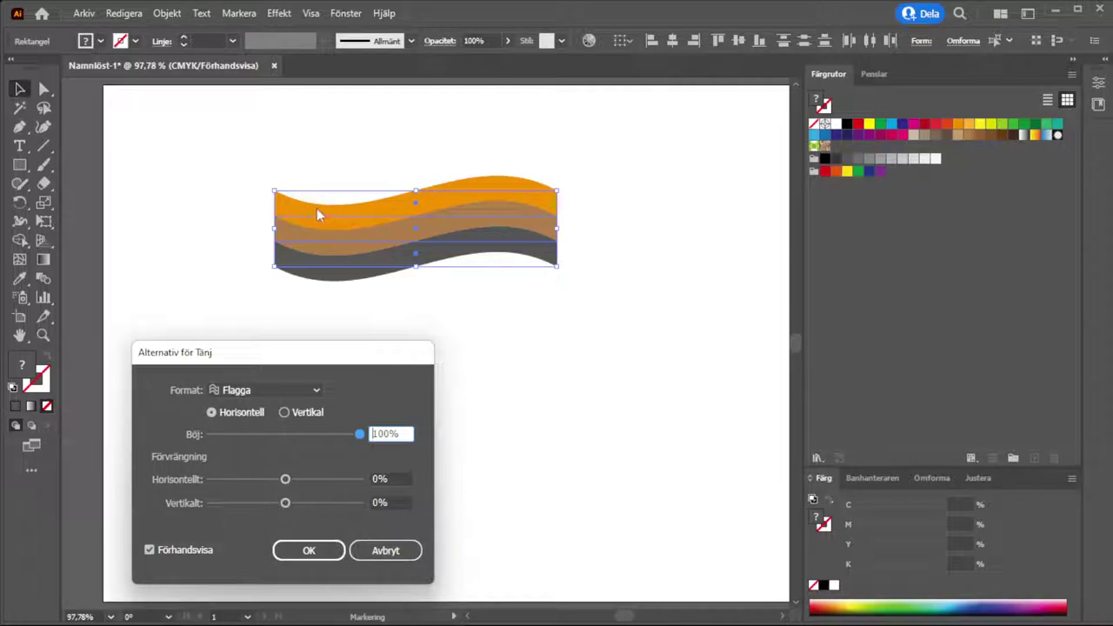
pyautogui.click(310, 551)
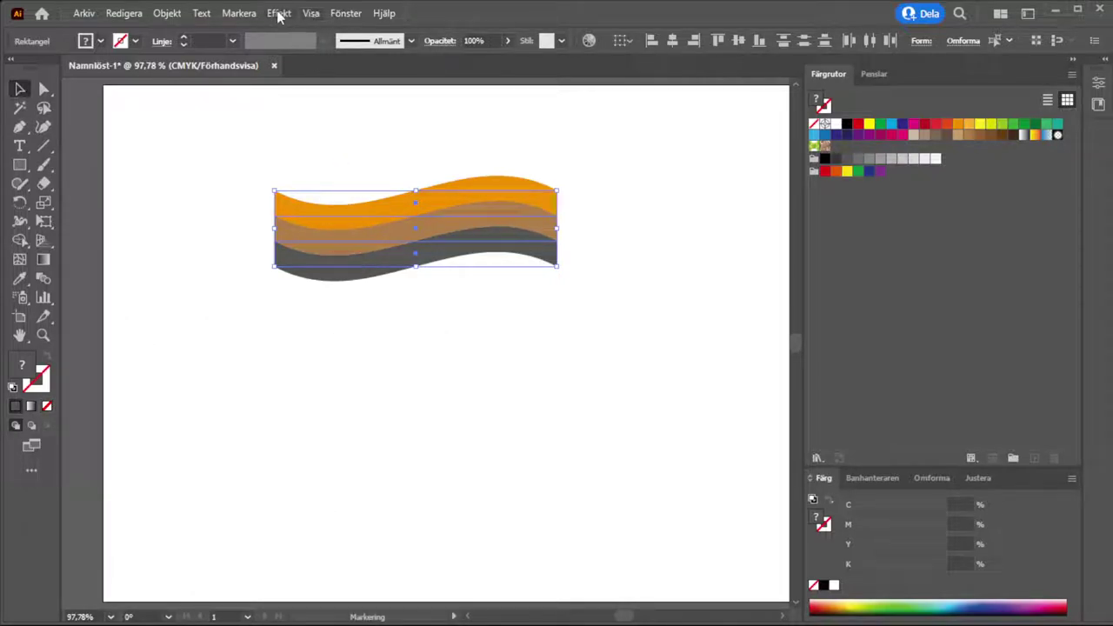
# - Add a second Flag warp with a 33% bend to the banded wave
pyautogui.click(278, 13)
pyautogui.moveTo(295, 217)
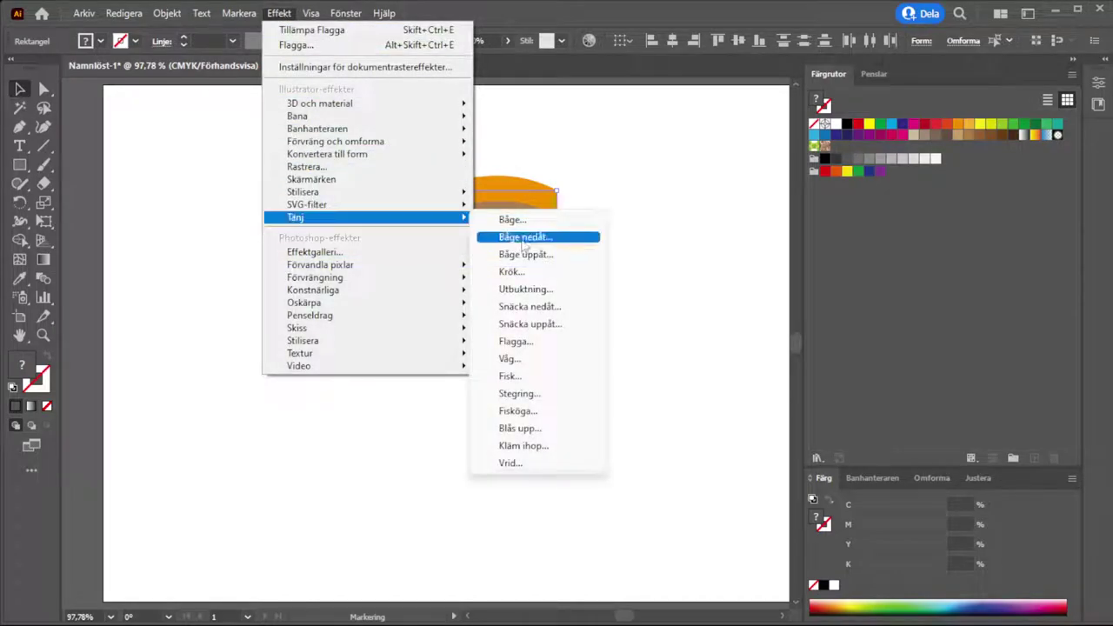
pyautogui.click(525, 343)
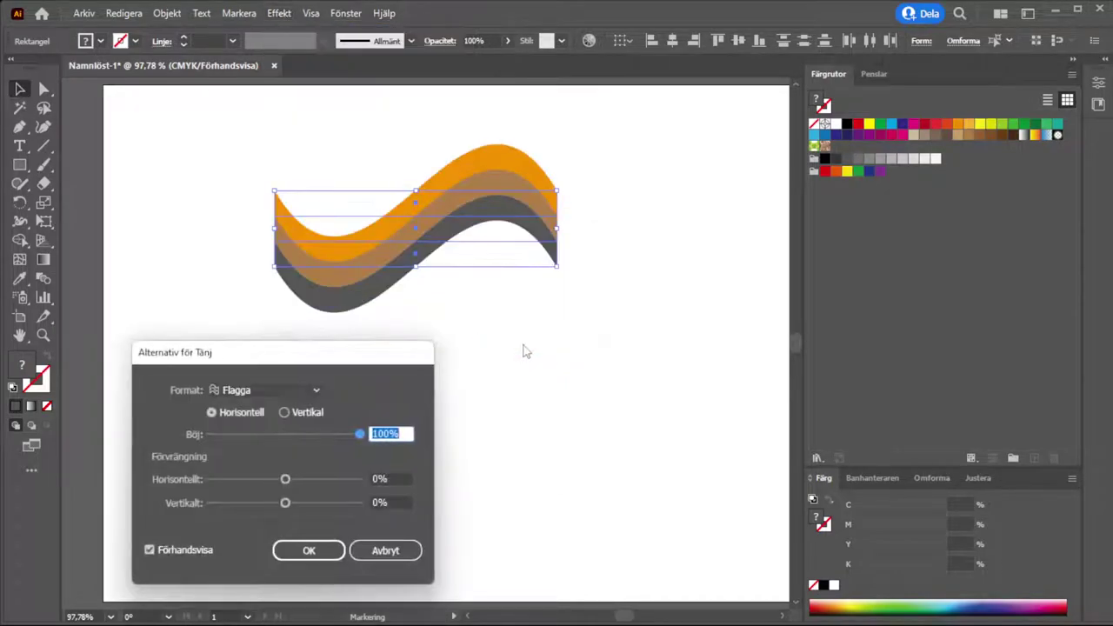
pyautogui.write('33')
pyautogui.click(323, 554)
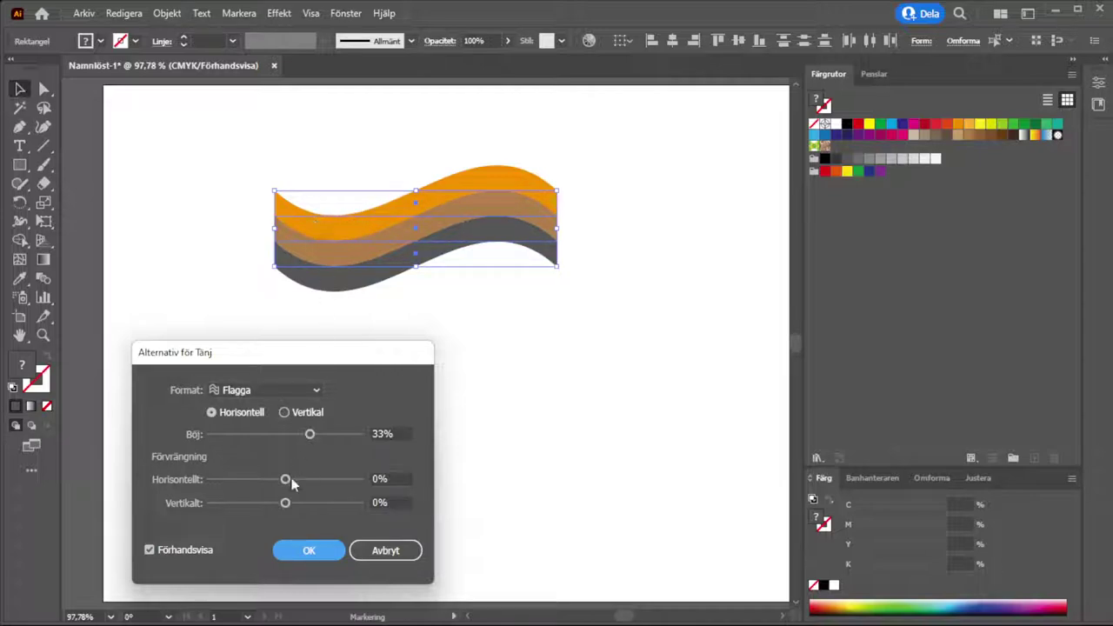
pyautogui.click(310, 551)
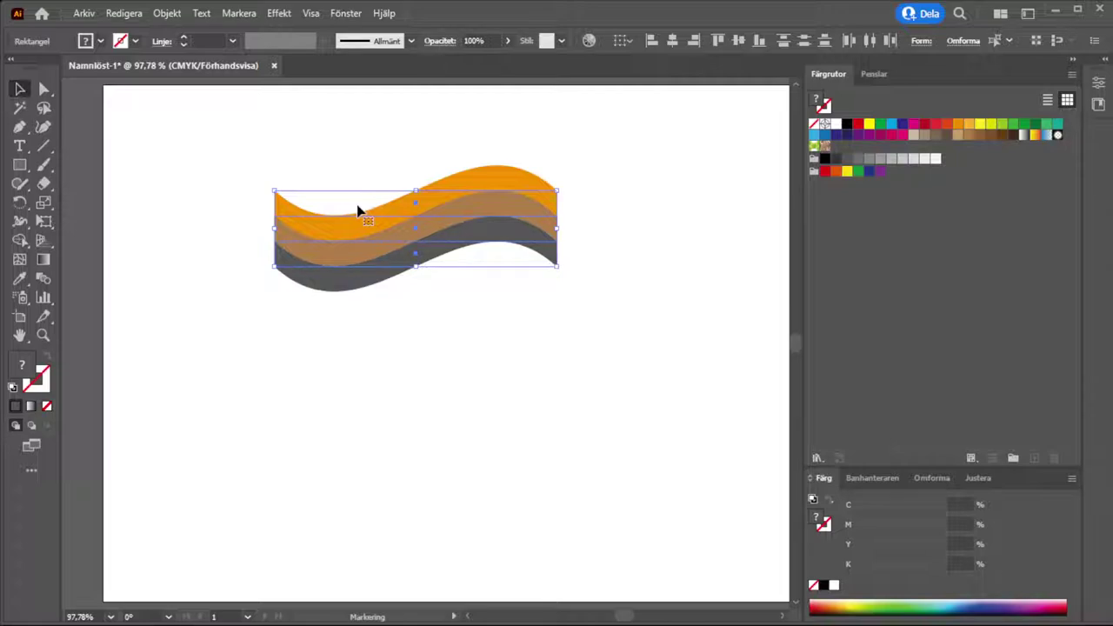
# - Expand the warped wave and position a separate orange band just above the three-band wave
pyautogui.click(170, 13)
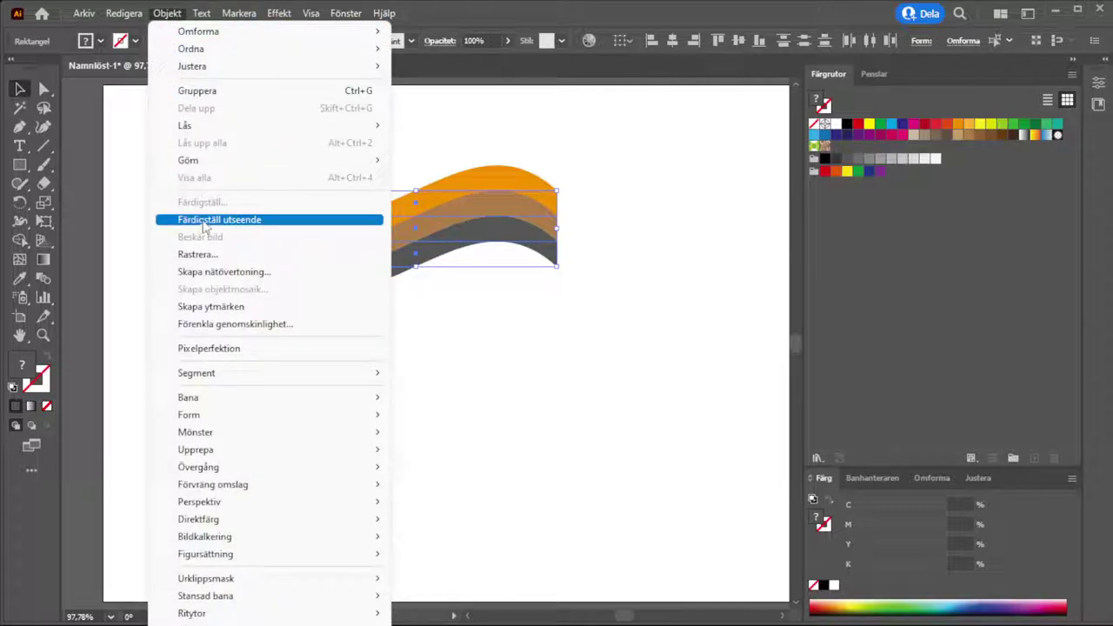
pyautogui.click(205, 221)
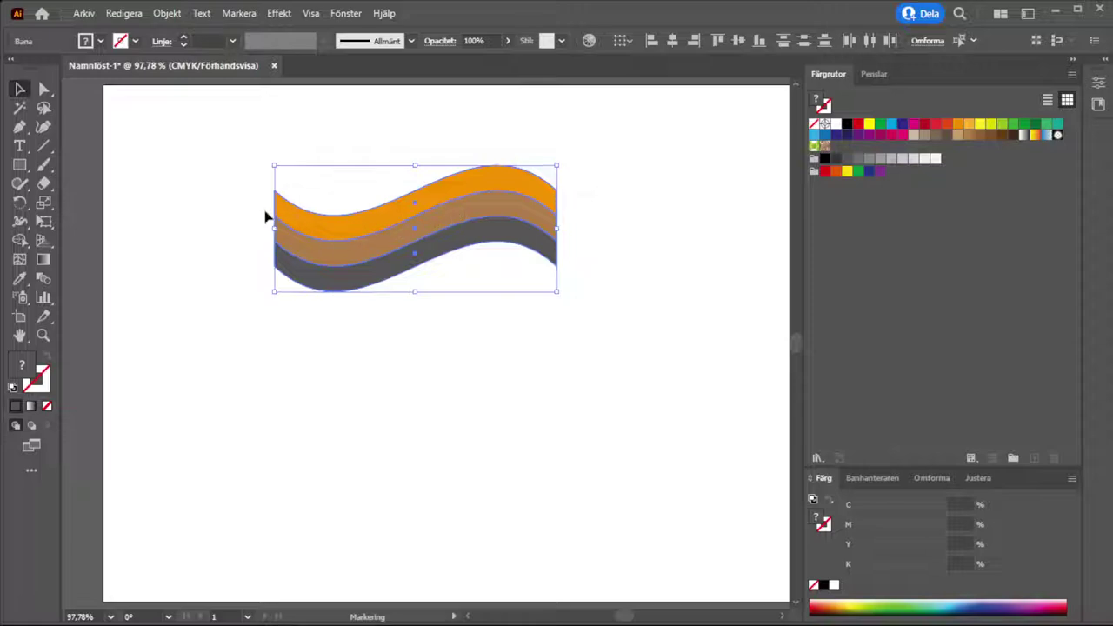
pyautogui.hotkey('ctrl', 'shift', 'a')
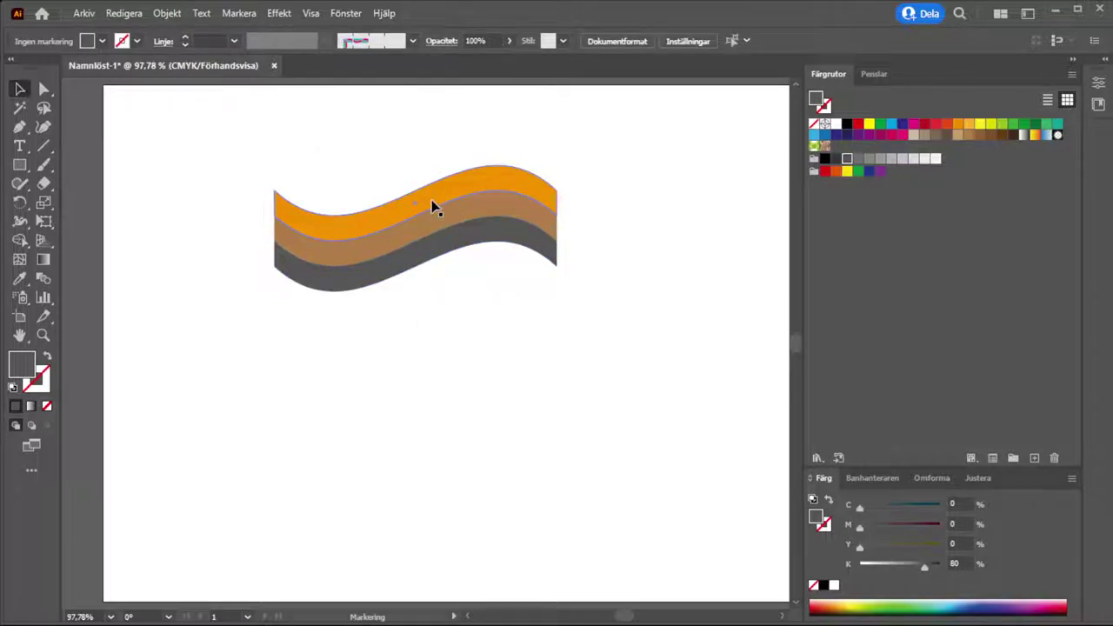
pyautogui.moveTo(434, 207); pyautogui.dragTo(435, 151)
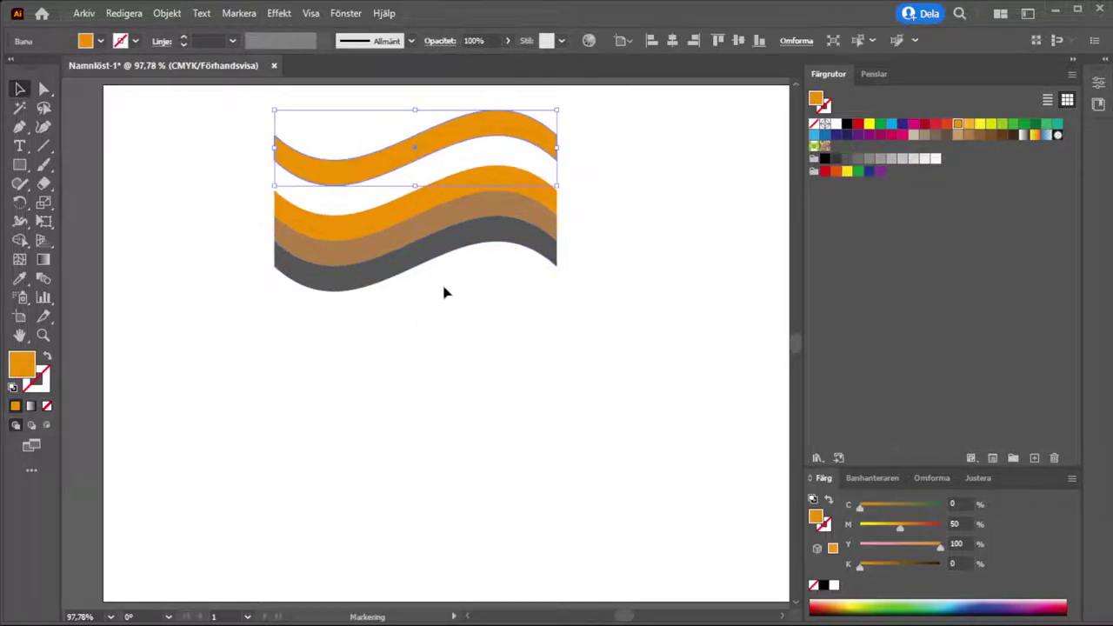
pyautogui.moveTo(406, 204); pyautogui.dragTo(401, 304)
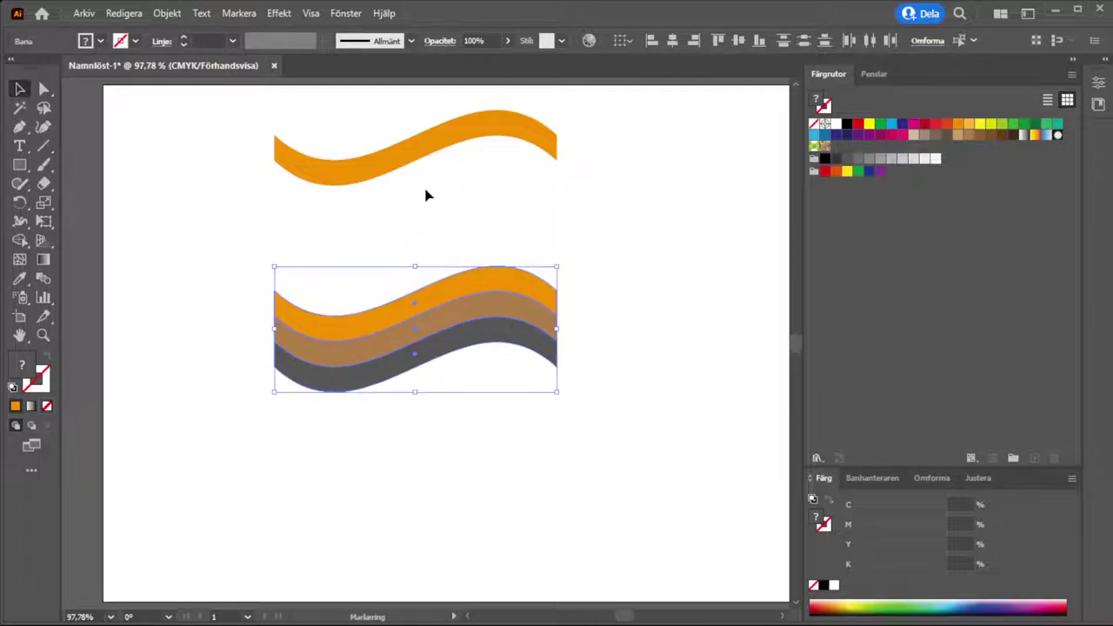
pyautogui.moveTo(425, 147); pyautogui.dragTo(422, 185)
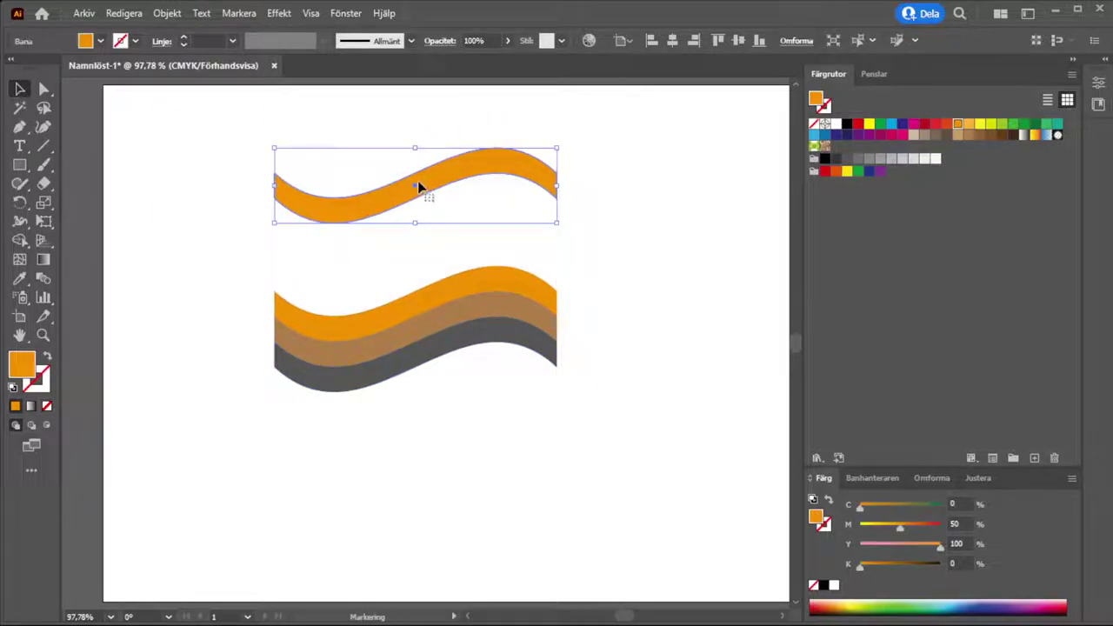
# - Narrow the separate orange wave to a third of its width, 38.164 mm
pyautogui.click(932, 478)
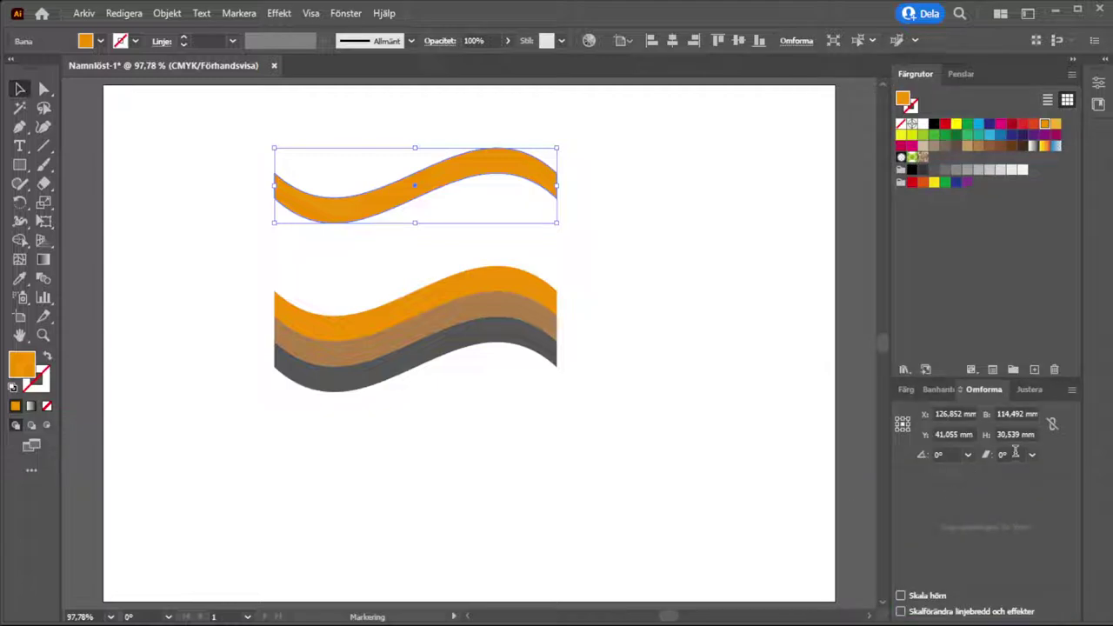
pyautogui.click(1015, 414)
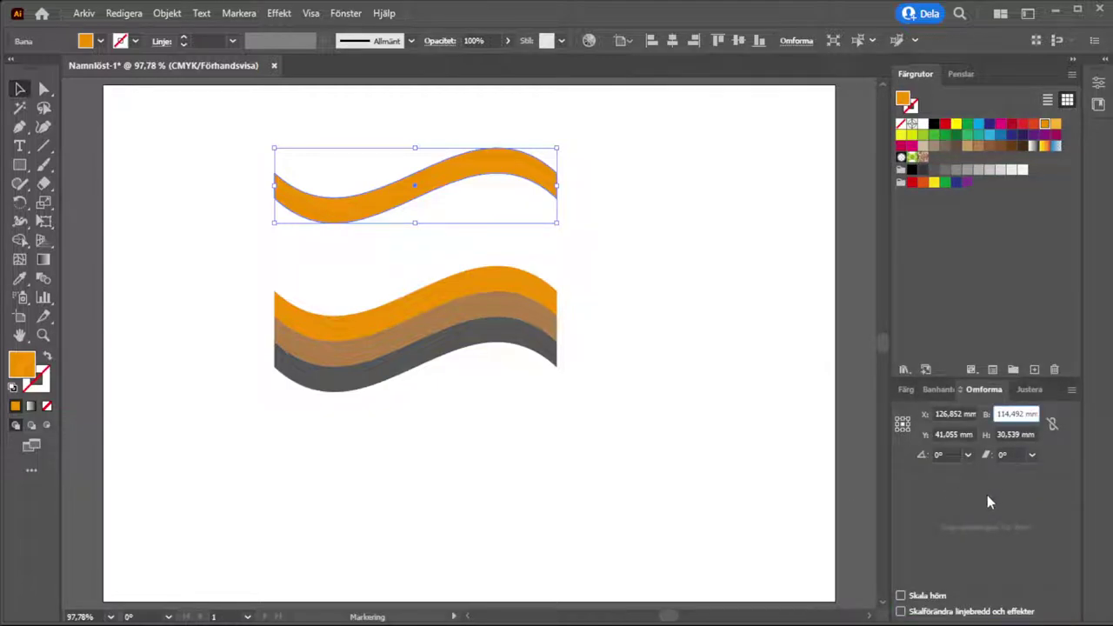
pyautogui.write('/3')
pyautogui.press('Return')
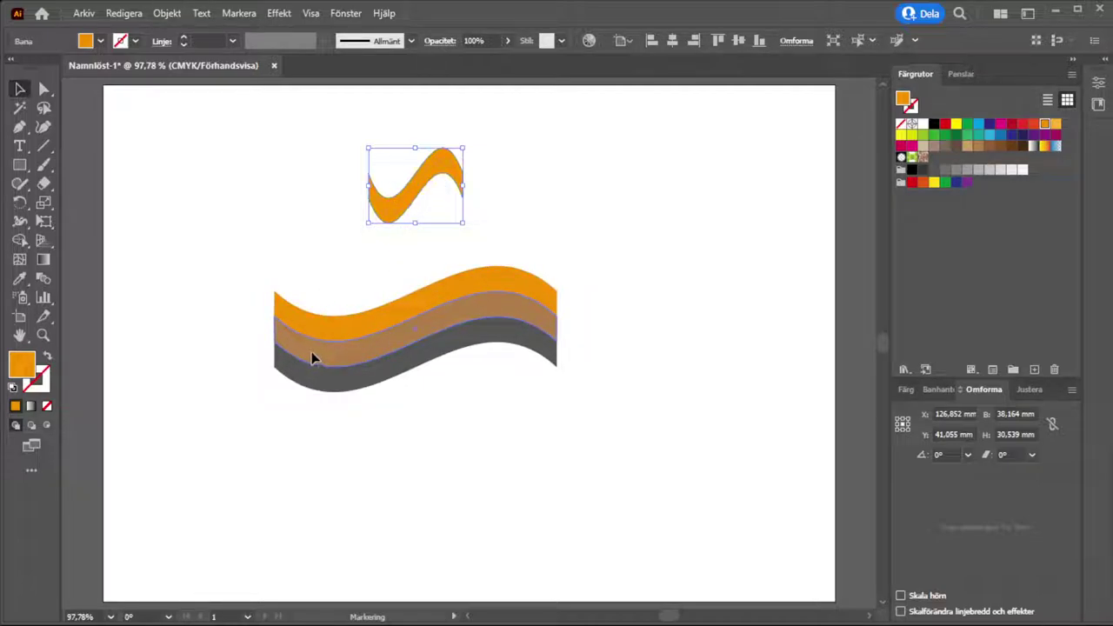
# - Shift the brown and grey bands right, delete the small orange squiggle, and select all bands
pyautogui.moveTo(313, 352); pyautogui.dragTo(405, 352)
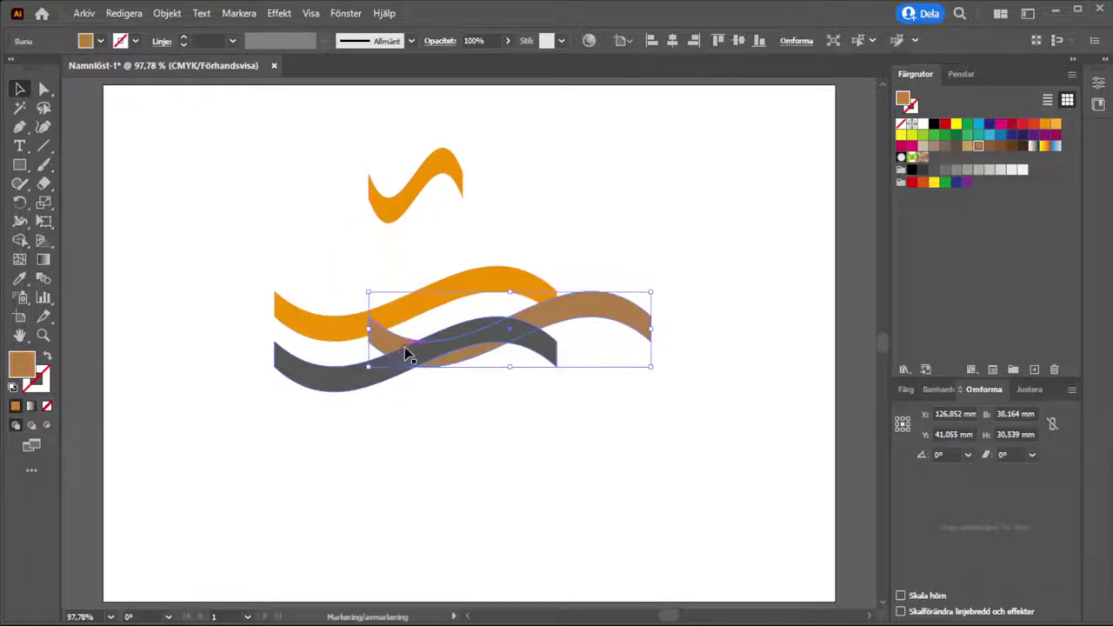
pyautogui.moveTo(317, 383); pyautogui.dragTo(504, 371)
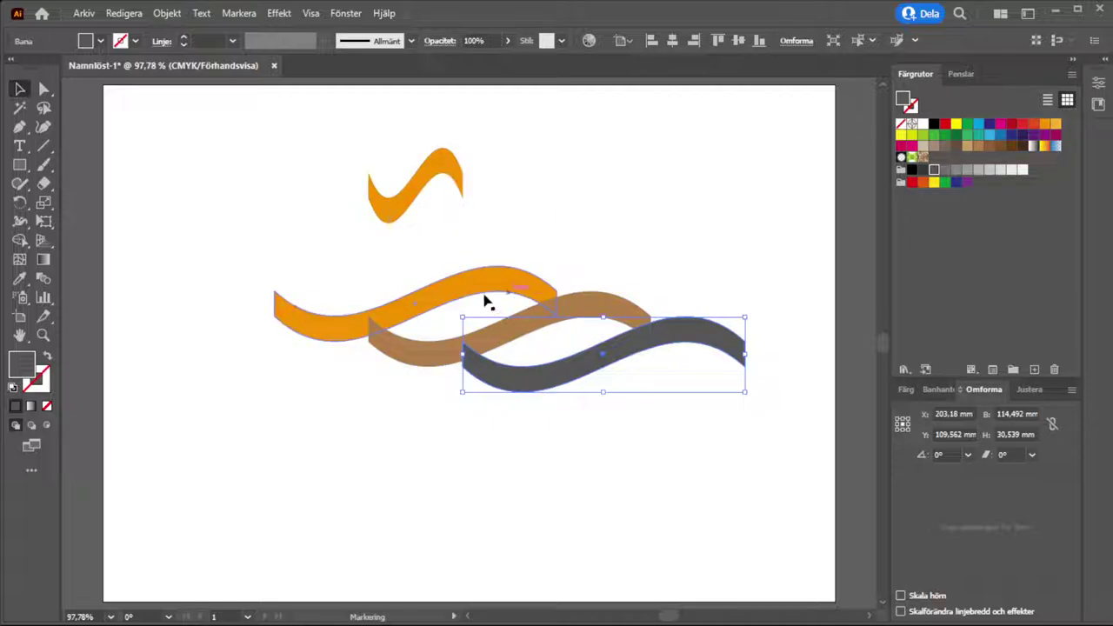
pyautogui.click(449, 175)
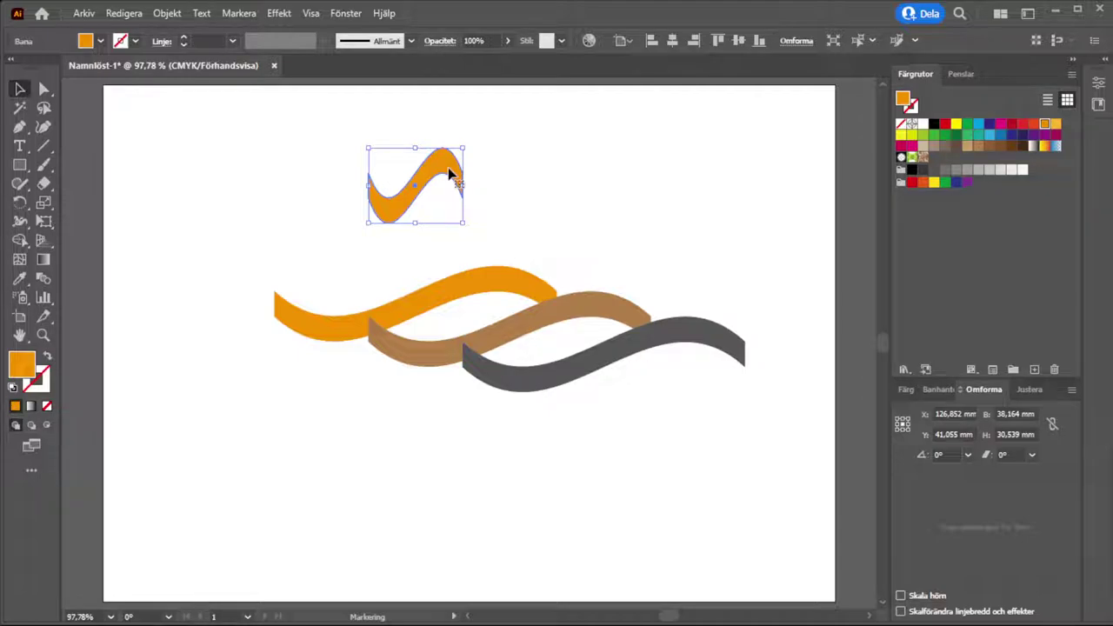
pyautogui.press('Delete')
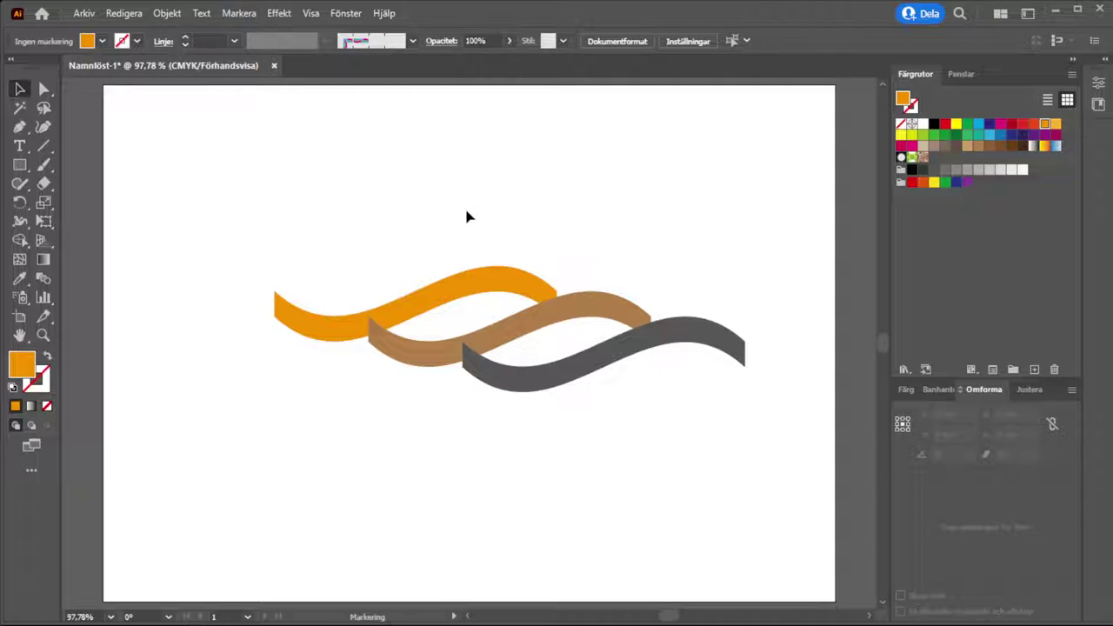
pyautogui.hotkey('ctrl', 'a')
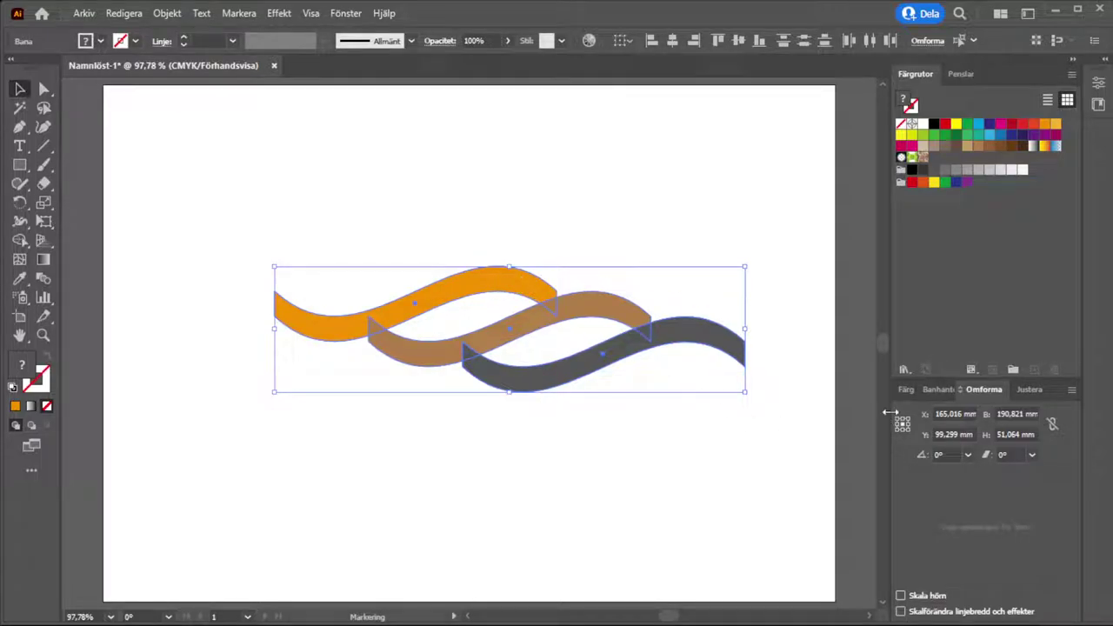
# - Top-align the three wave bands and move them right toward the artboard edge
pyautogui.click(1029, 390)
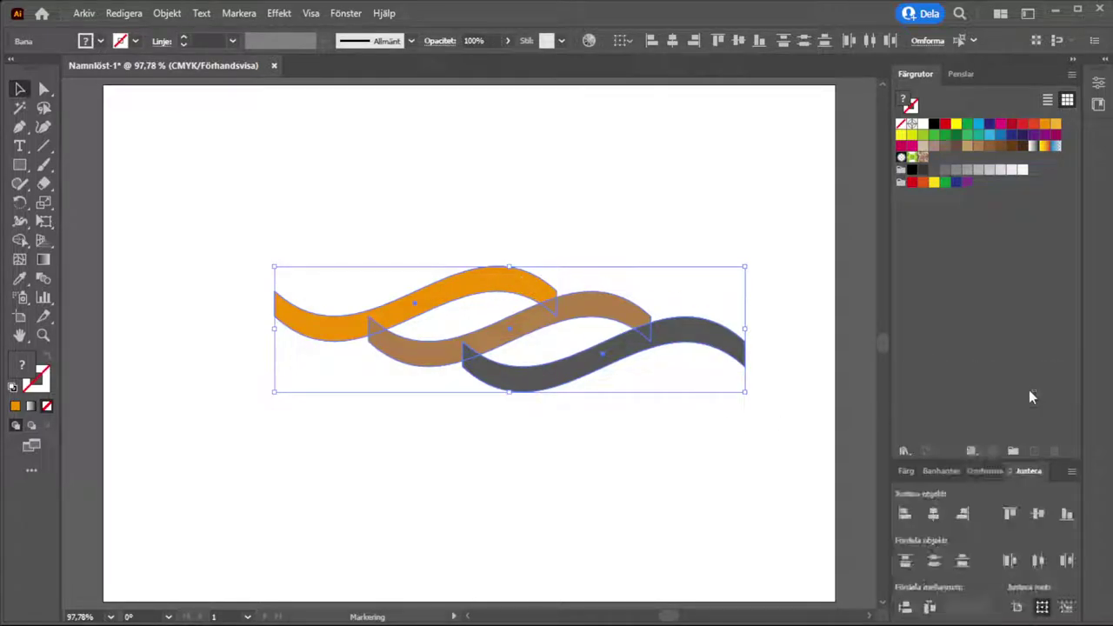
pyautogui.click(1010, 514)
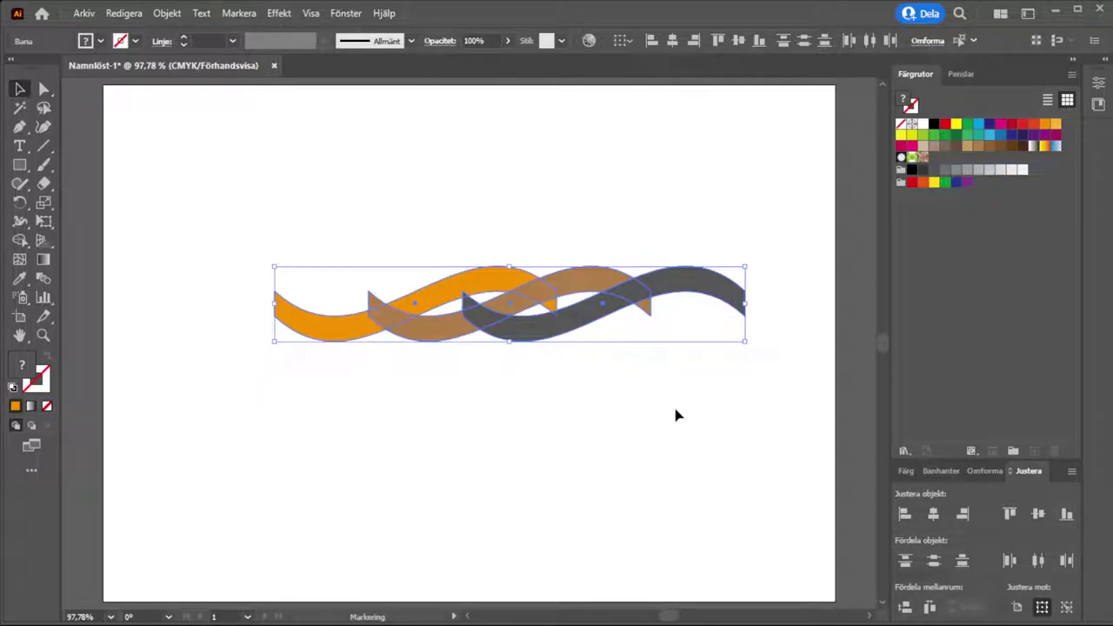
pyautogui.moveTo(441, 338)
pyautogui.mouseDown()
pyautogui.moveTo(749, 350)
pyautogui.moveTo(684, 347)
pyautogui.mouseUp()
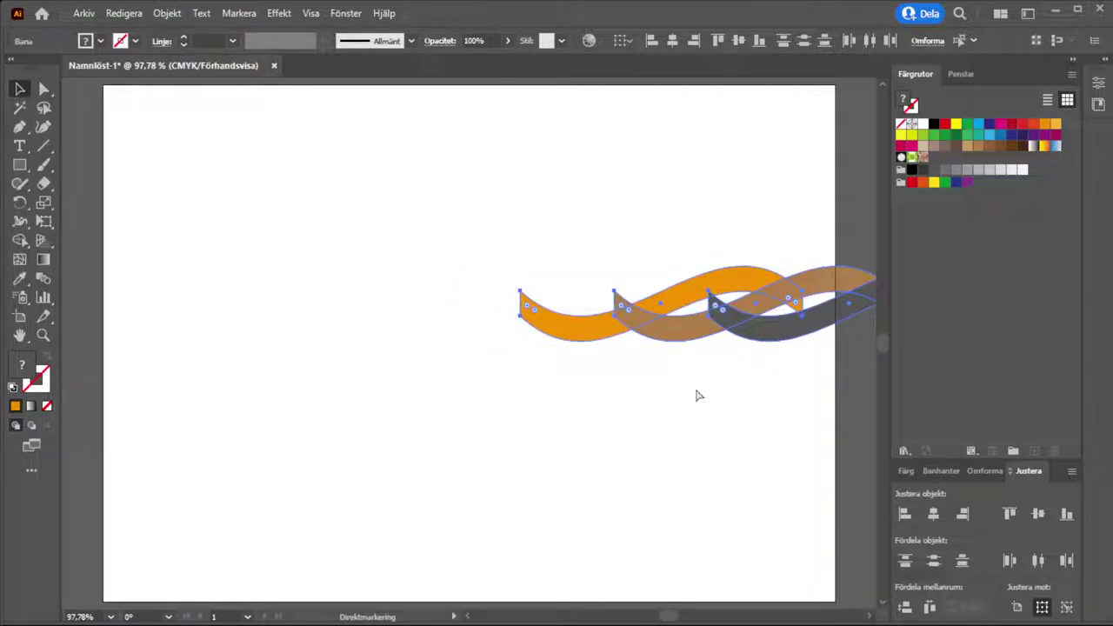
# - Duplicate the wave strip twice to the left to form a long braid
pyautogui.press('v')
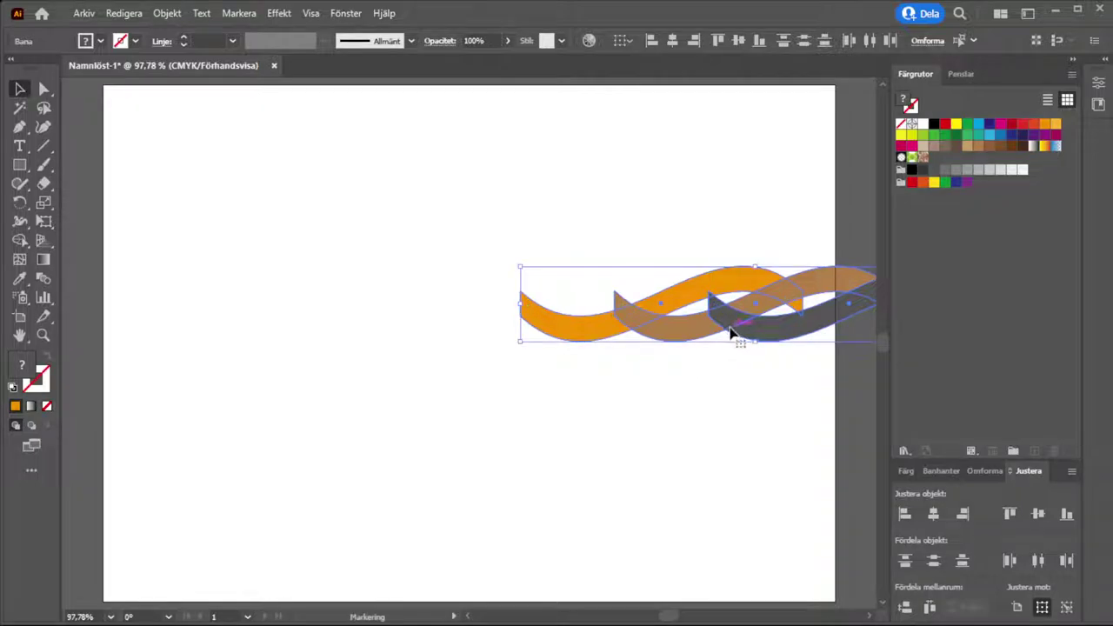
pyautogui.moveTo(573, 336); pyautogui.dragTo(502, 313)
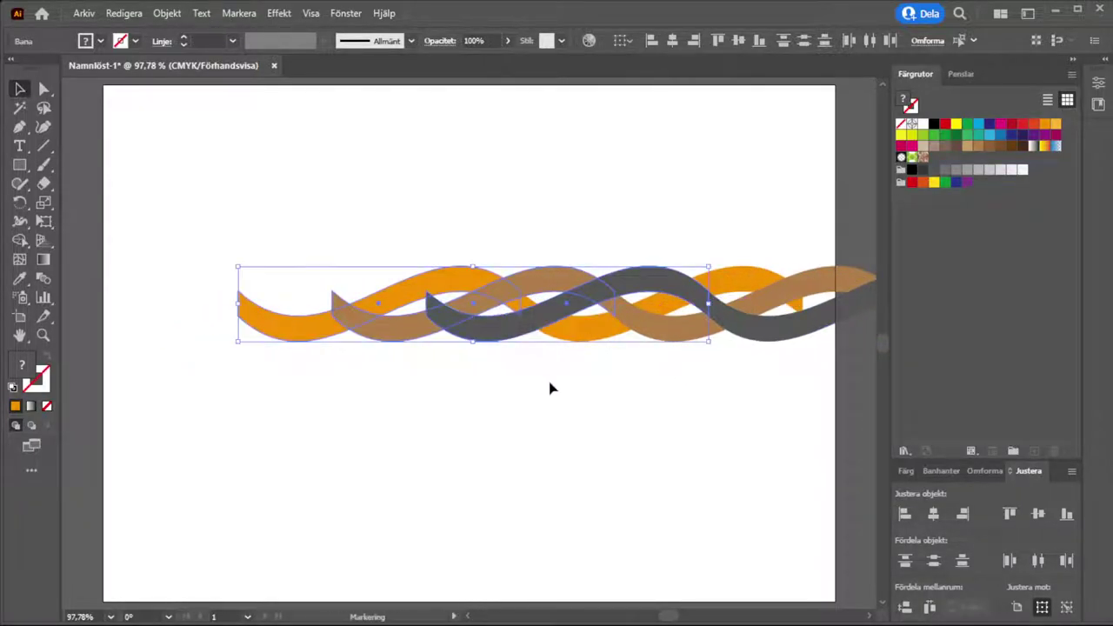
pyautogui.moveTo(507, 331); pyautogui.dragTo(223, 310)
pyautogui.click(376, 427)
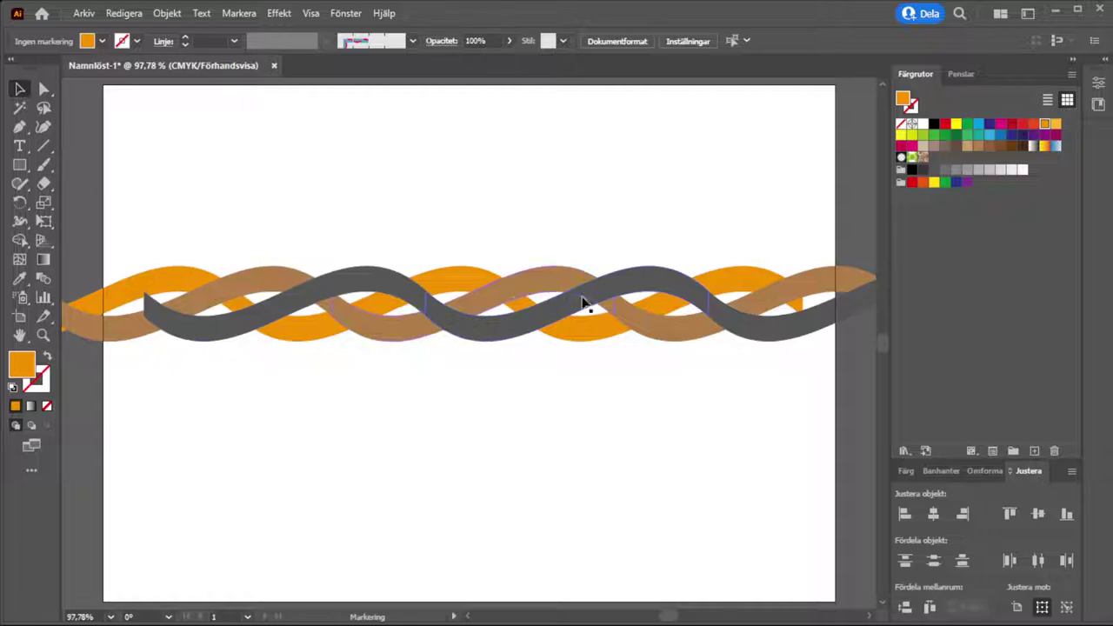
# - Select the grey wave segments across the braid
pyautogui.click(756, 337)
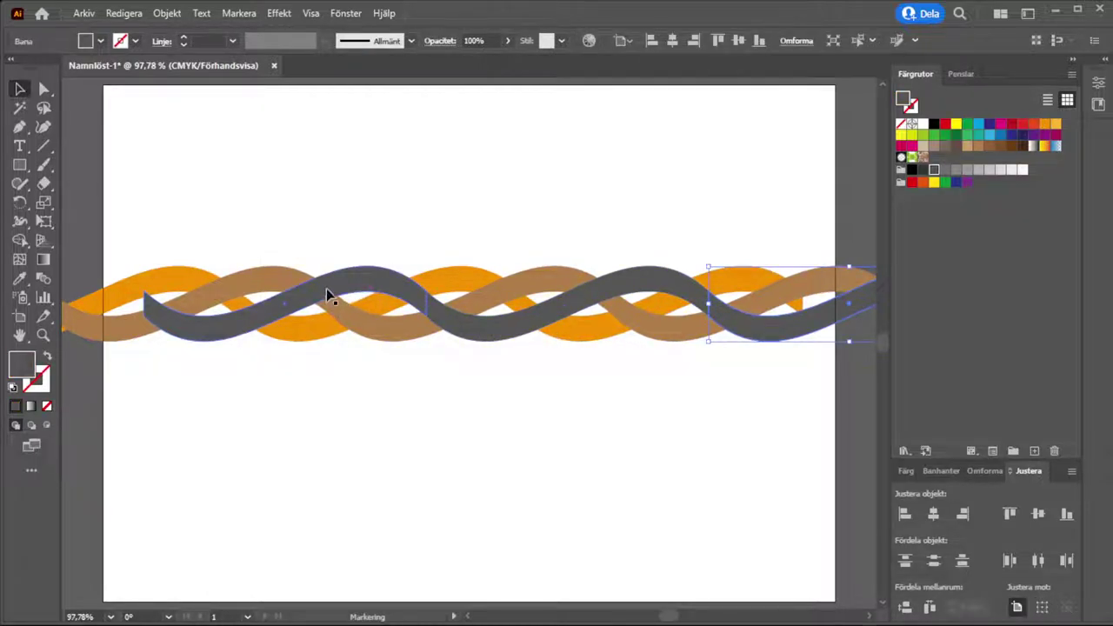
pyautogui.click(494, 404)
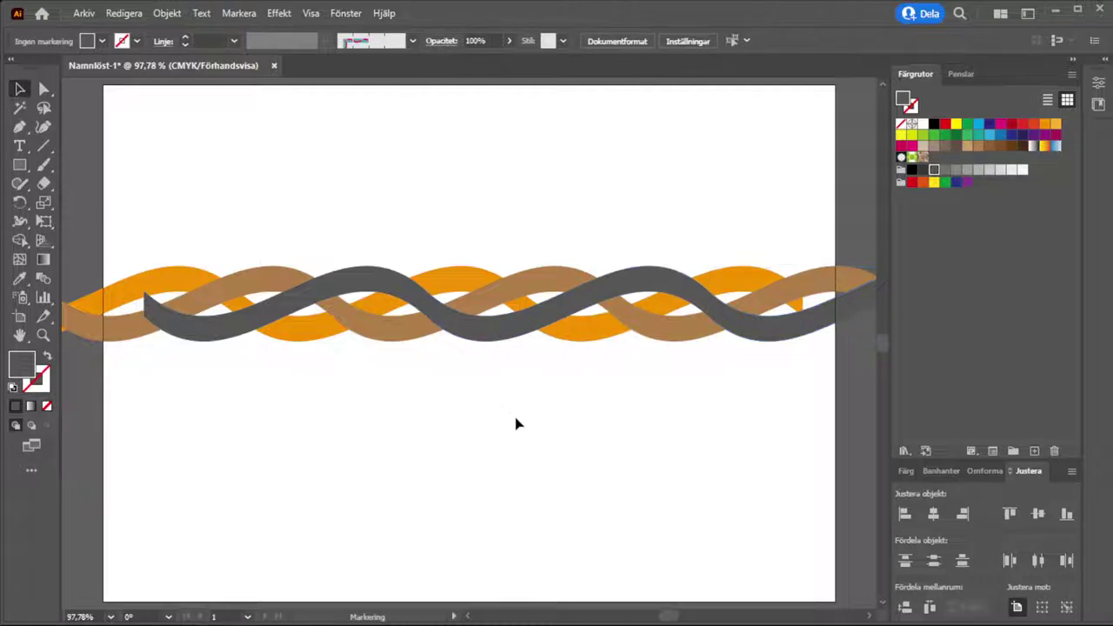
pyautogui.click(499, 339)
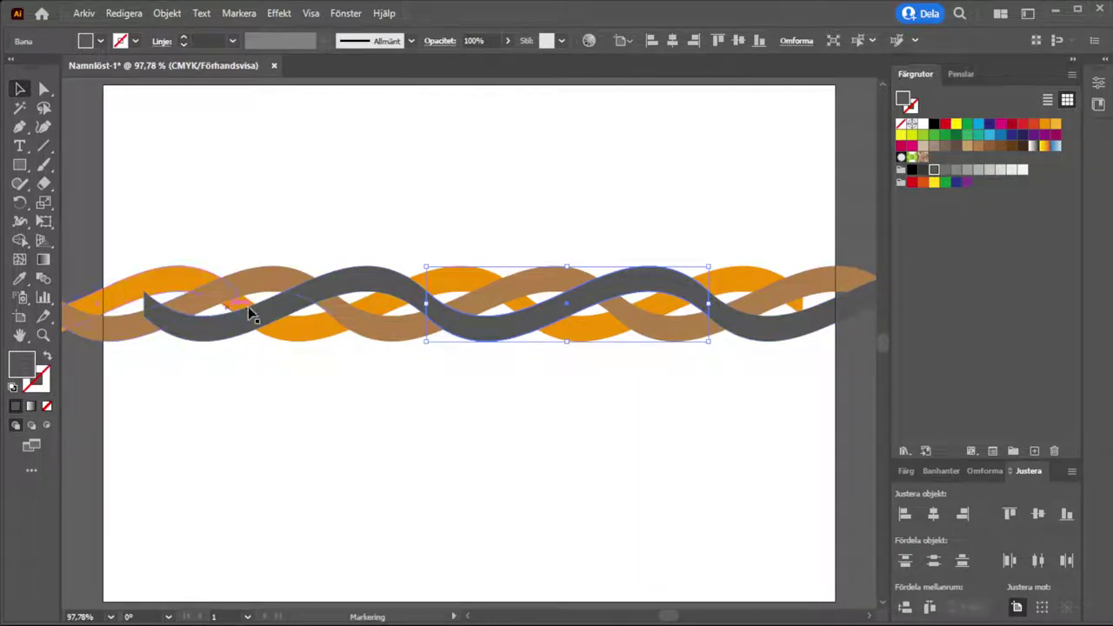
pyautogui.click(363, 287)
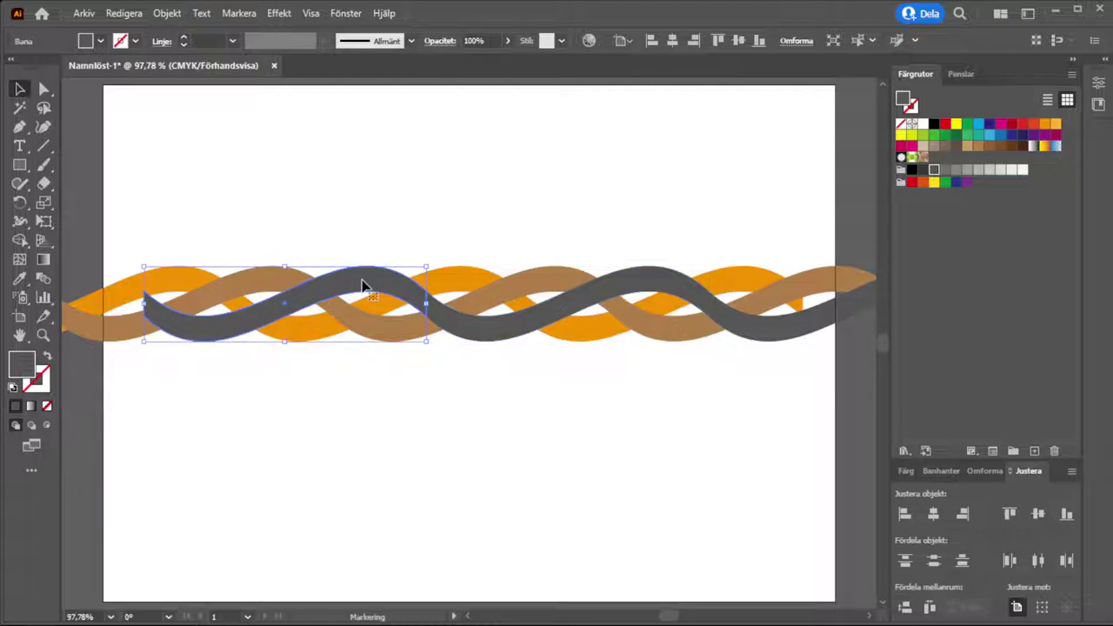
pyautogui.keyDown('shift'); pyautogui.click(756, 335); pyautogui.keyUp('shift')
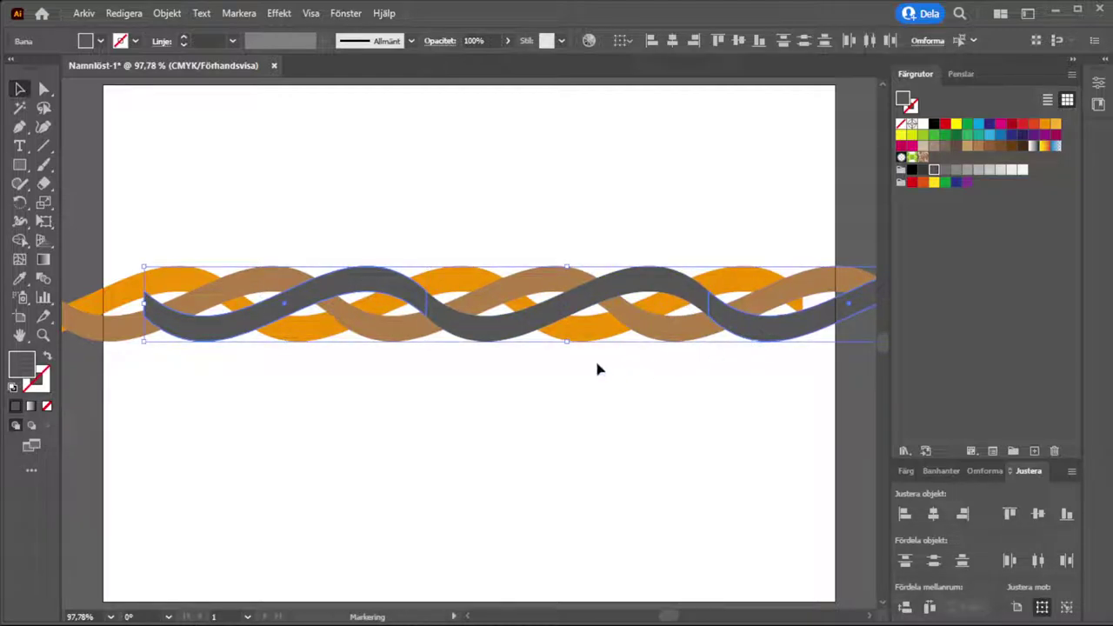
# - Stretch the grey waves into tall curves, then Pathfinder-Divide all the artwork into pieces
pyautogui.moveTo(566, 344); pyautogui.dragTo(567, 497)
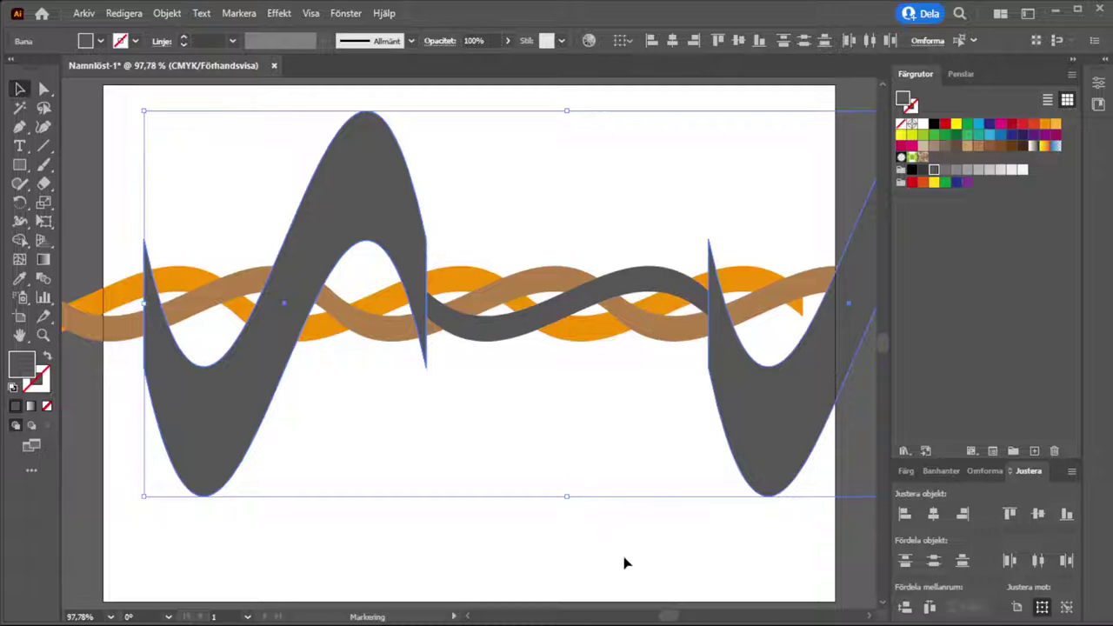
pyautogui.hotkey('ctrl', 'a')
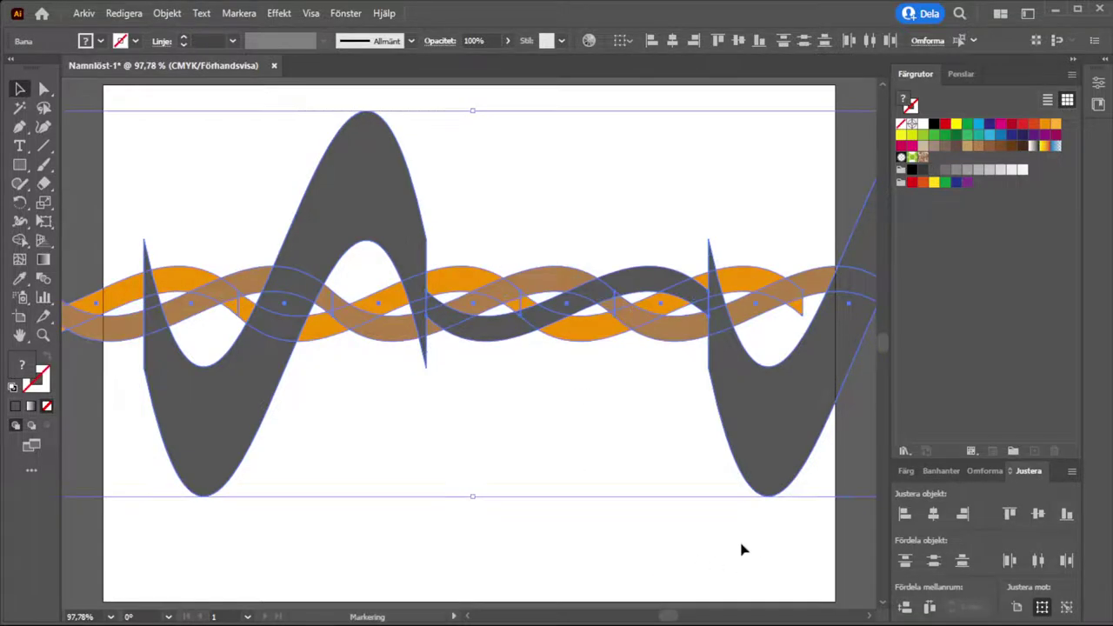
pyautogui.click(944, 470)
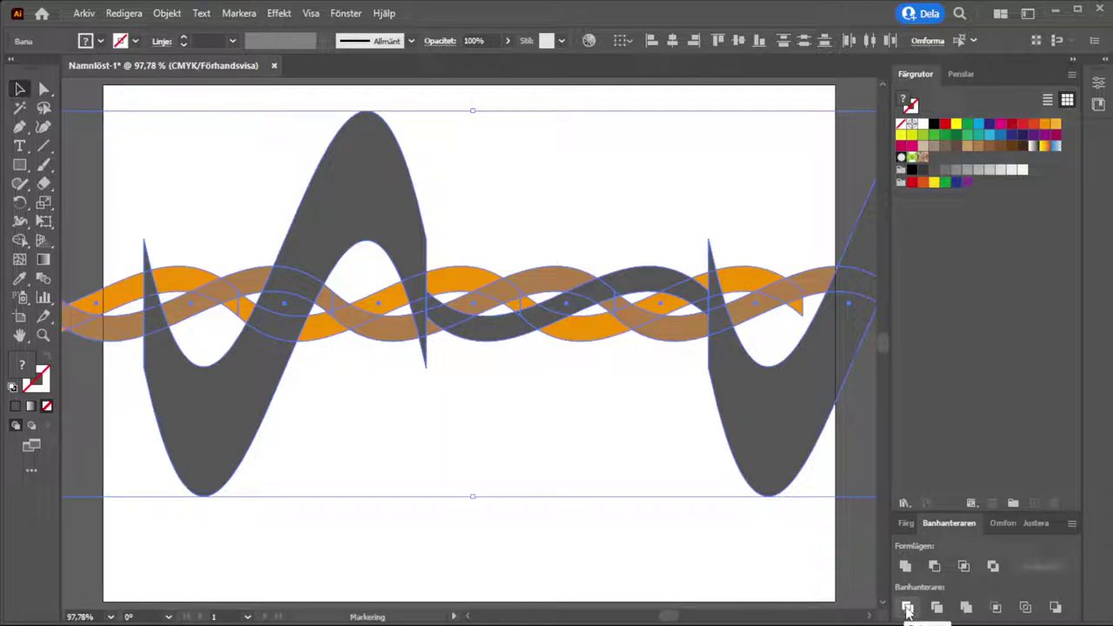
pyautogui.click(907, 607)
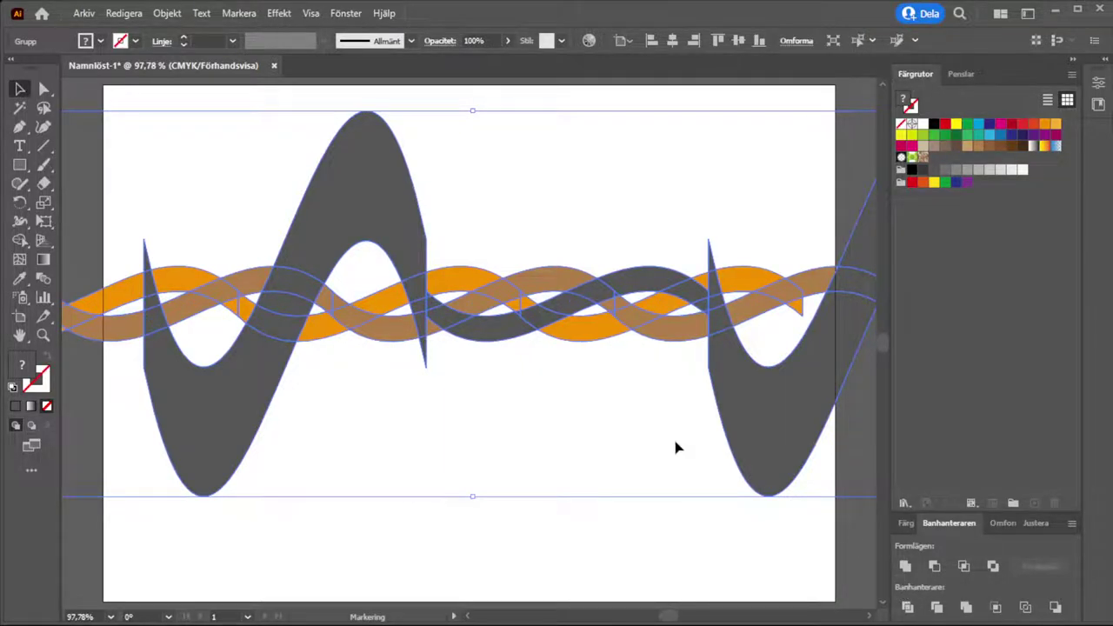
# - Ungroup the divided braid and inspect its individual orange, brown and grey pieces
pyautogui.rightClick(570, 333)
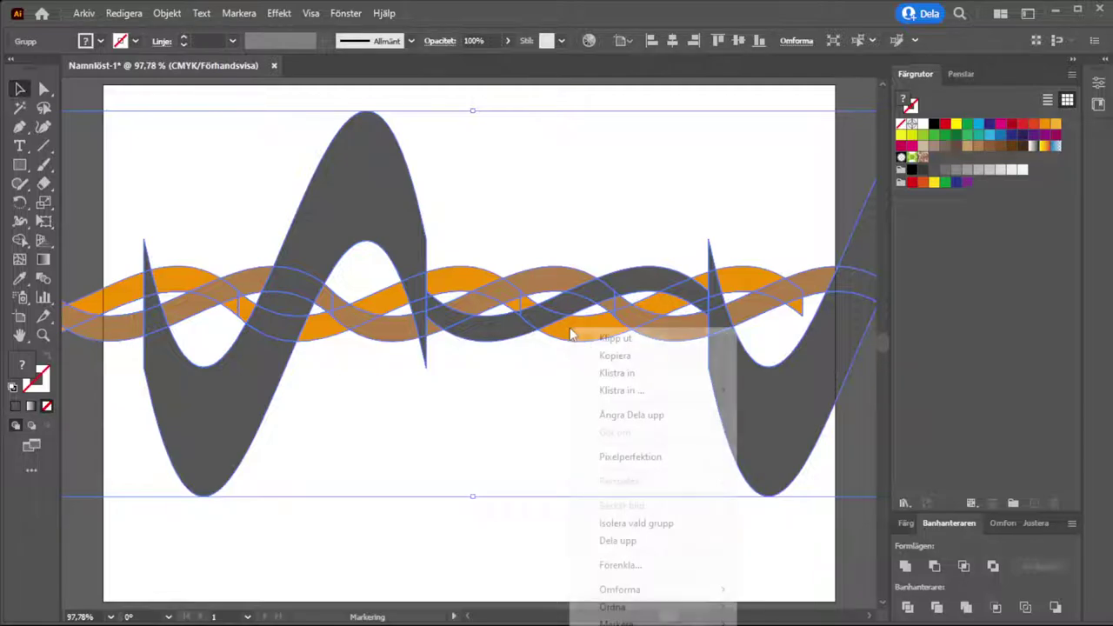
pyautogui.click(626, 541)
pyautogui.click(623, 542)
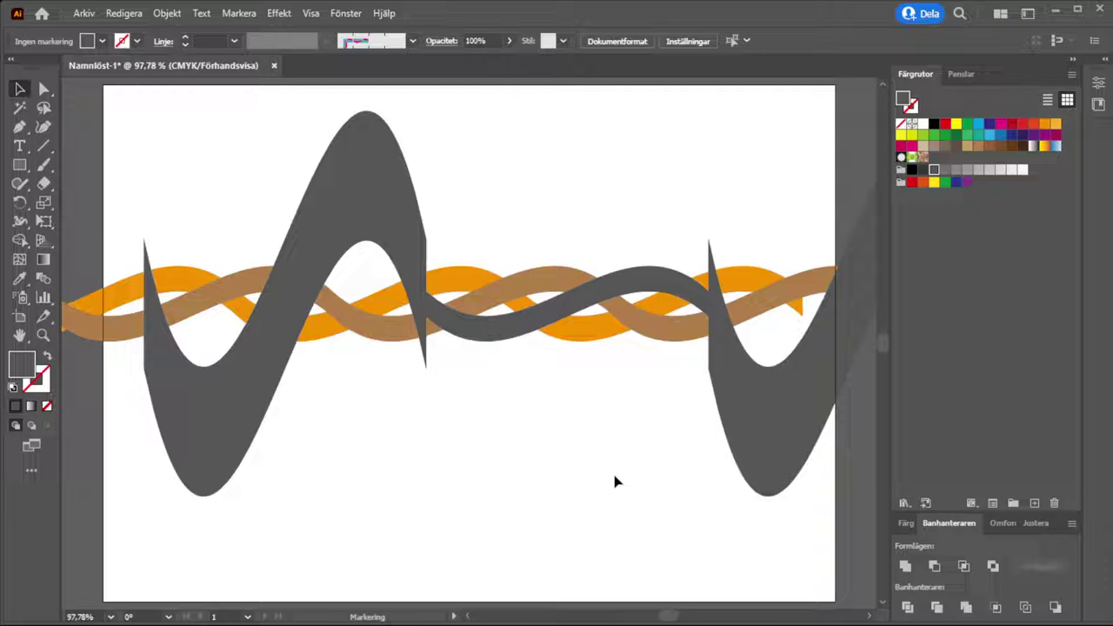
pyautogui.click(584, 339)
pyautogui.click(590, 286)
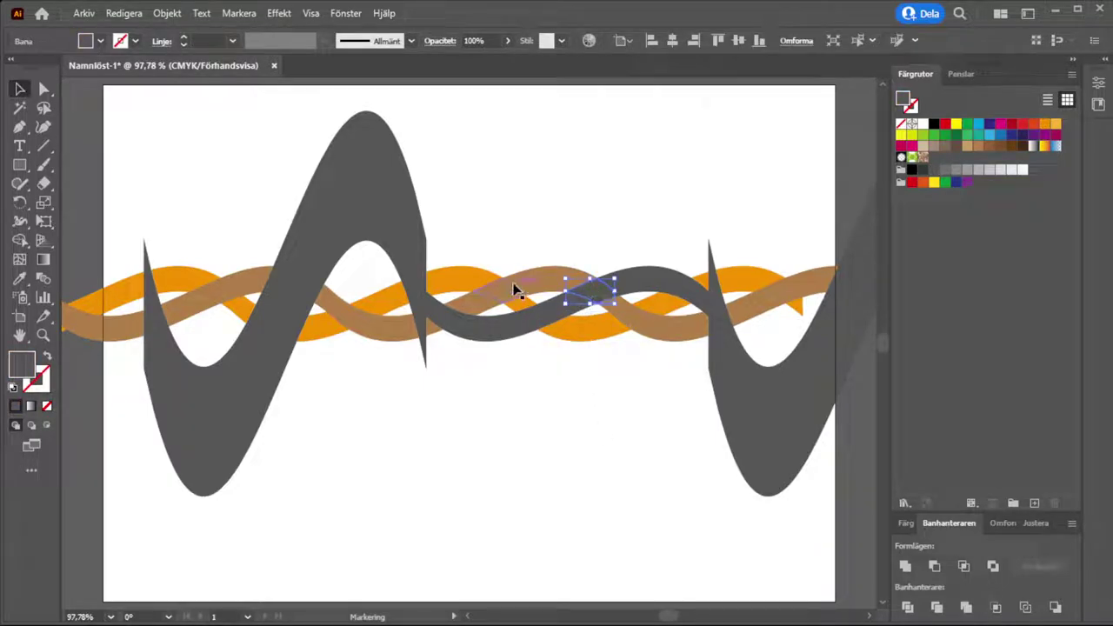
pyautogui.click(534, 278)
pyautogui.click(442, 274)
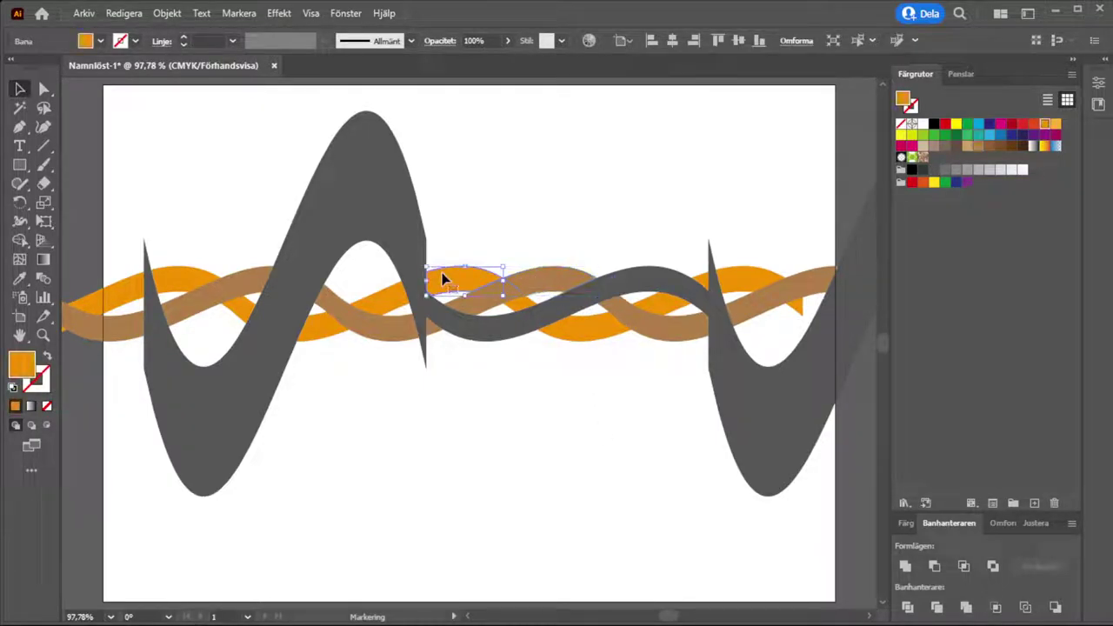
pyautogui.click(582, 449)
# - Delete the right grey wave shape and its leftover grey spike
pyautogui.hscroll(5, 527, 423)
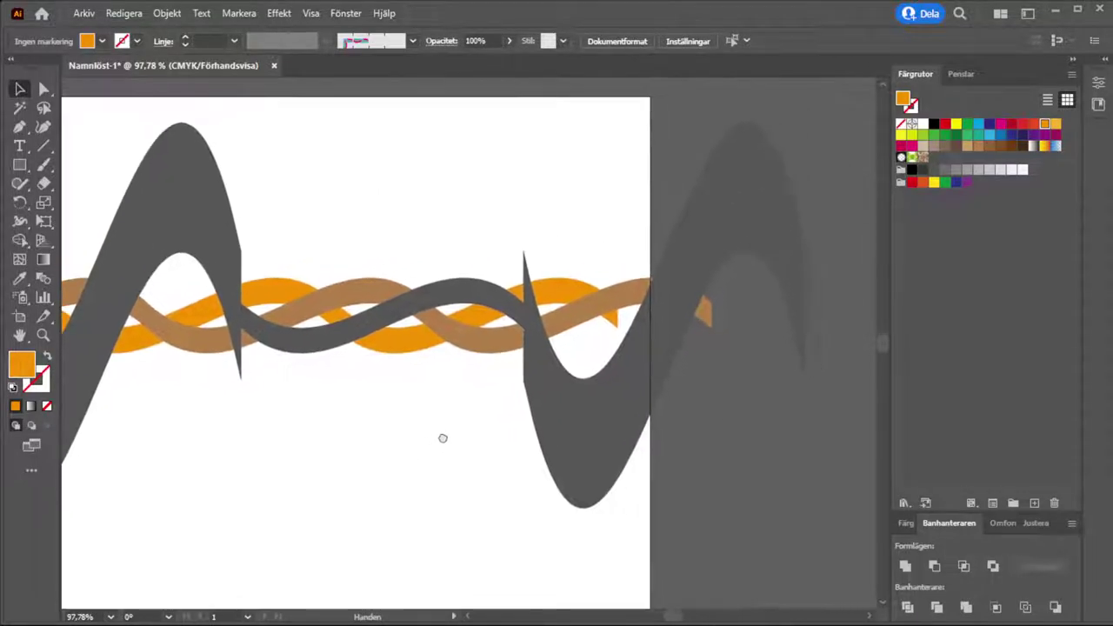
pyautogui.moveTo(535, 478); pyautogui.dragTo(551, 207)
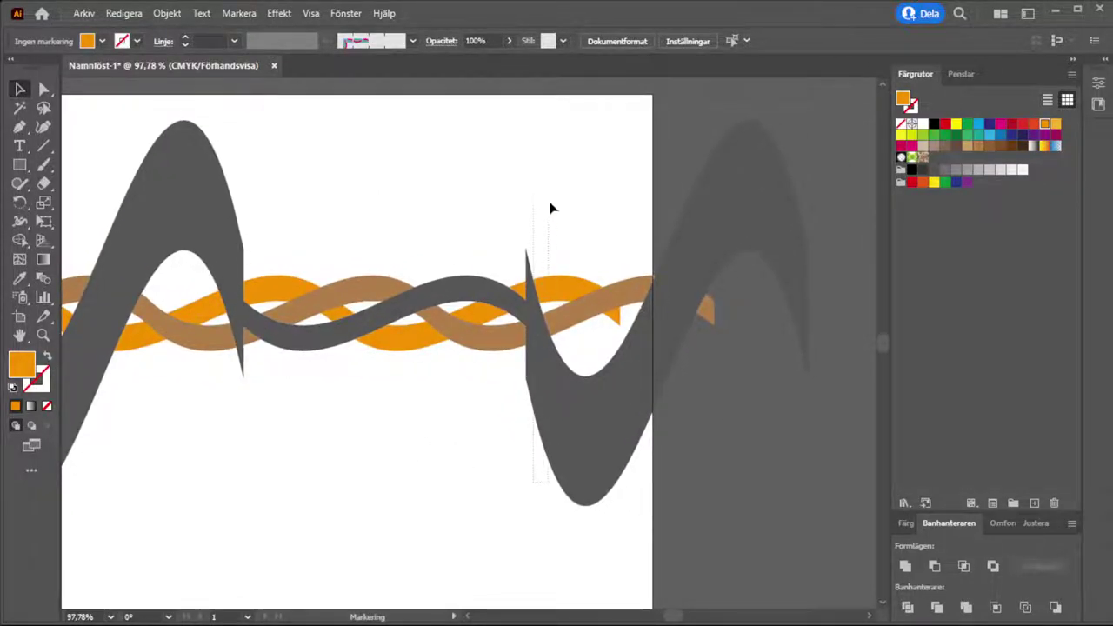
pyautogui.moveTo(823, 146); pyautogui.dragTo(822, 144)
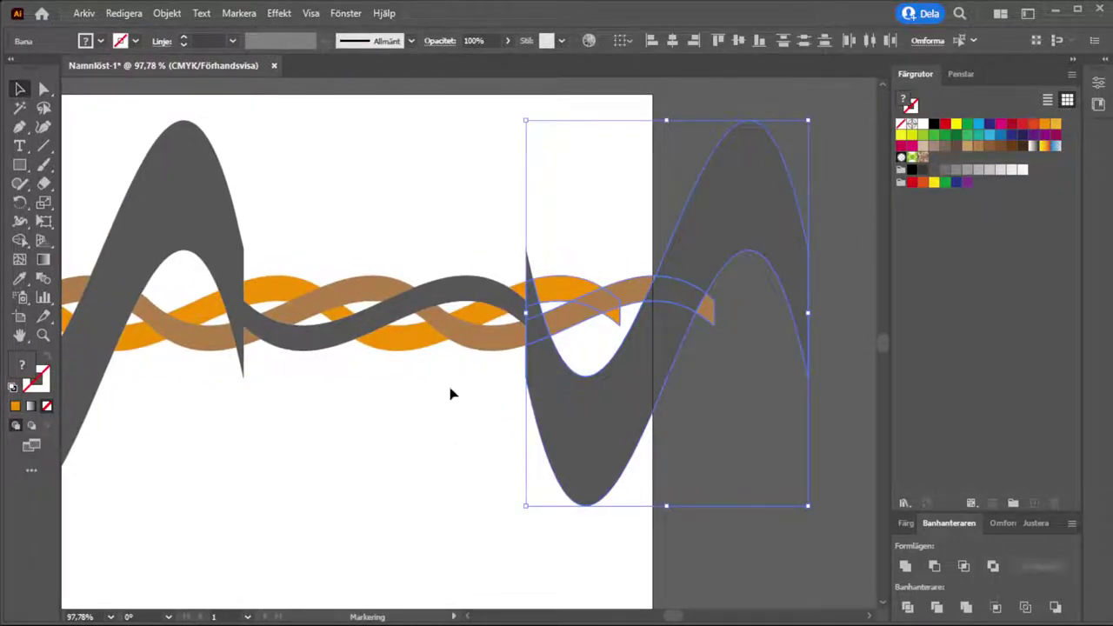
pyautogui.press('Delete')
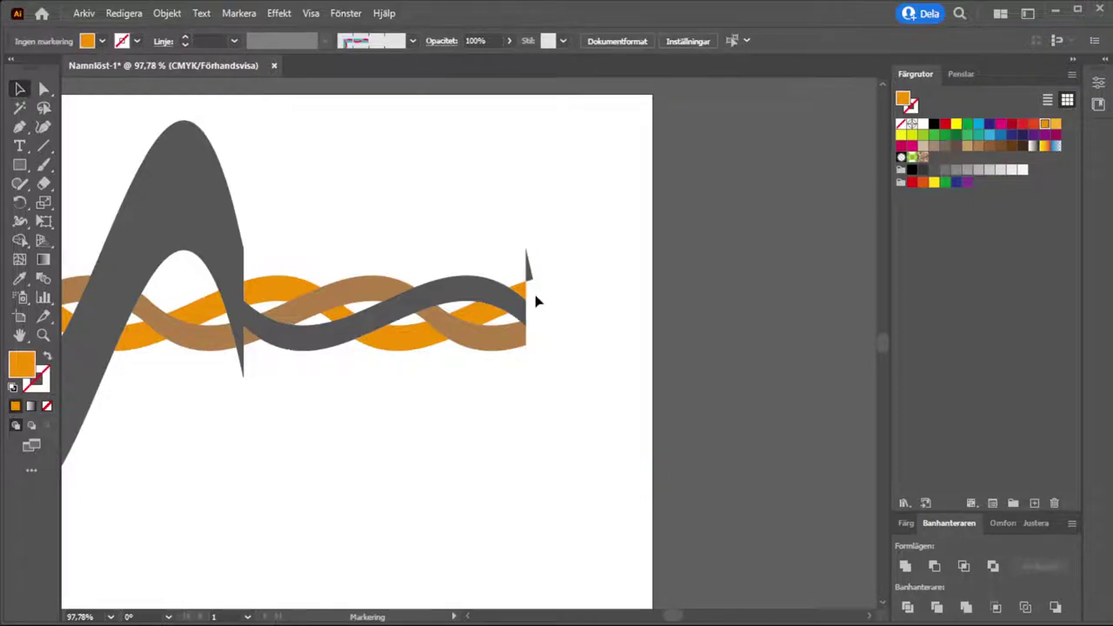
pyautogui.click(528, 276)
pyautogui.press('Delete')
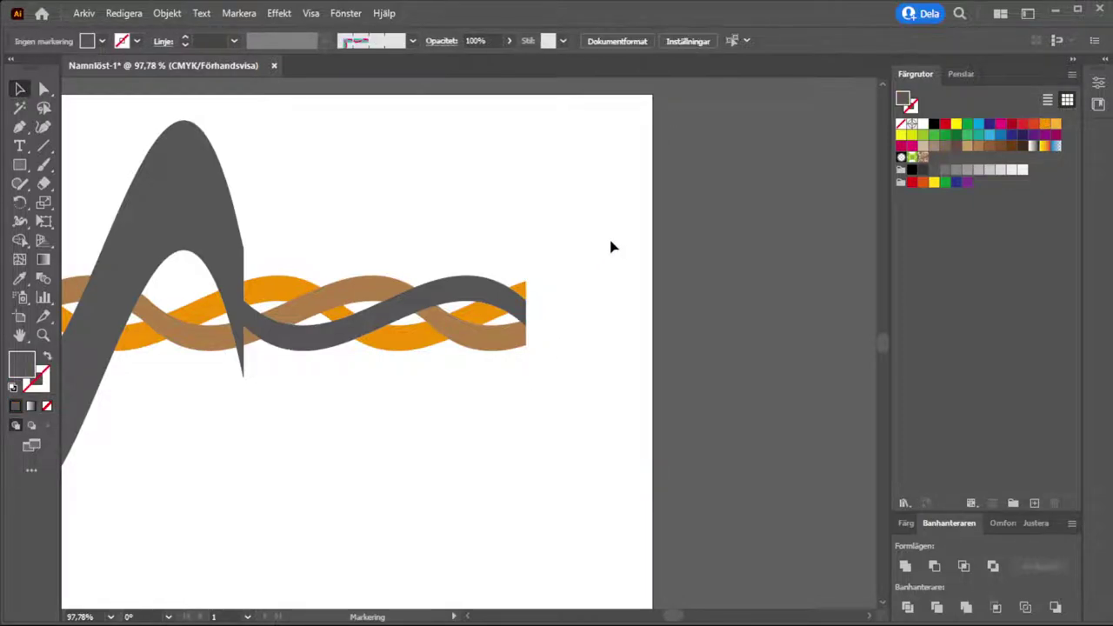
# - Delete the left grey wave and the loose ribbon ends
pyautogui.moveTo(308, 378); pyautogui.dragTo(582, 385)
pyautogui.moveTo(519, 430); pyautogui.dragTo(159, 188)
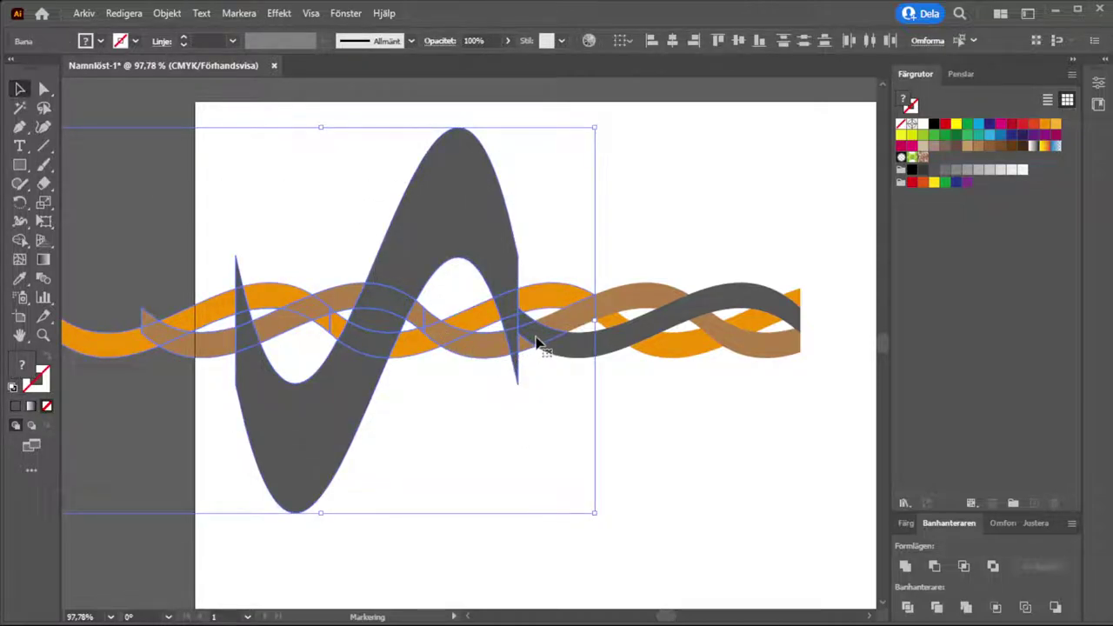
pyautogui.click(513, 439)
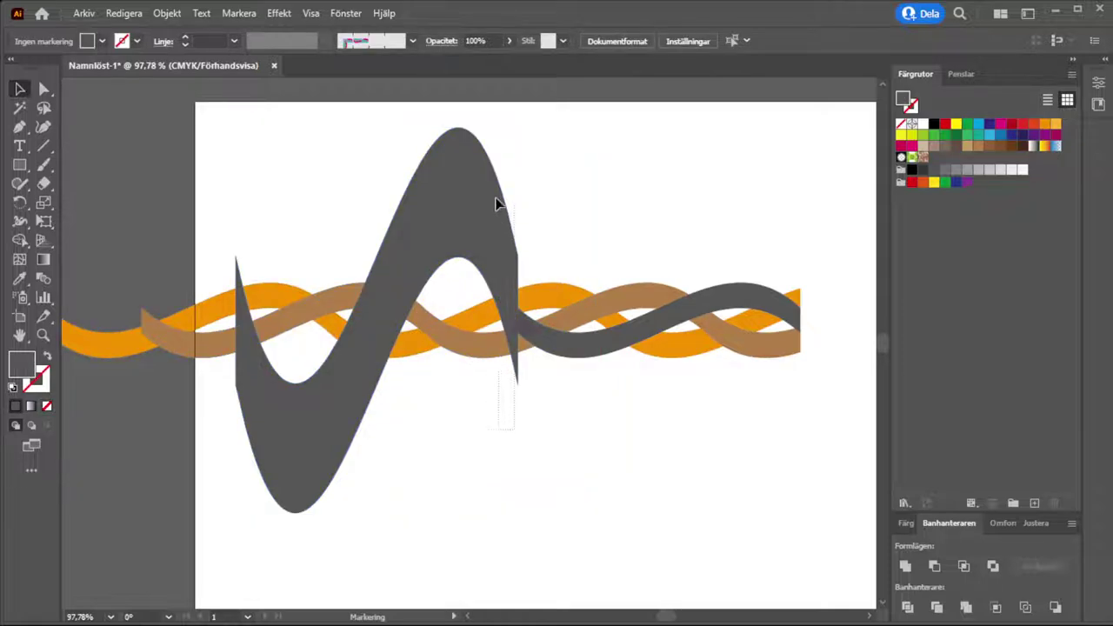
pyautogui.moveTo(495, 203); pyautogui.dragTo(137, 143)
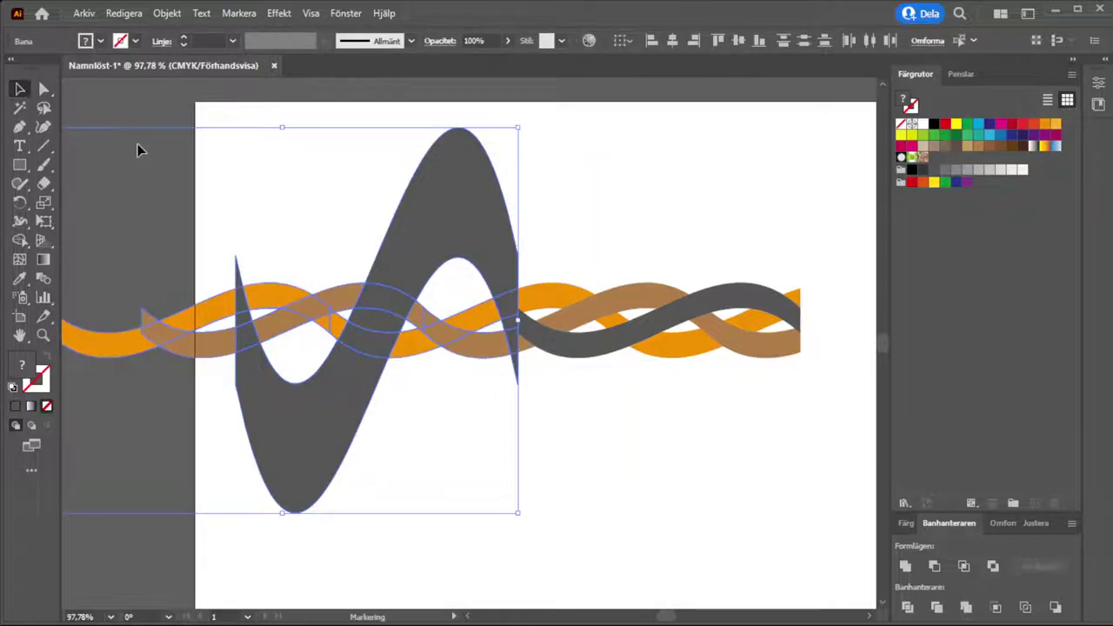
pyautogui.press('Delete')
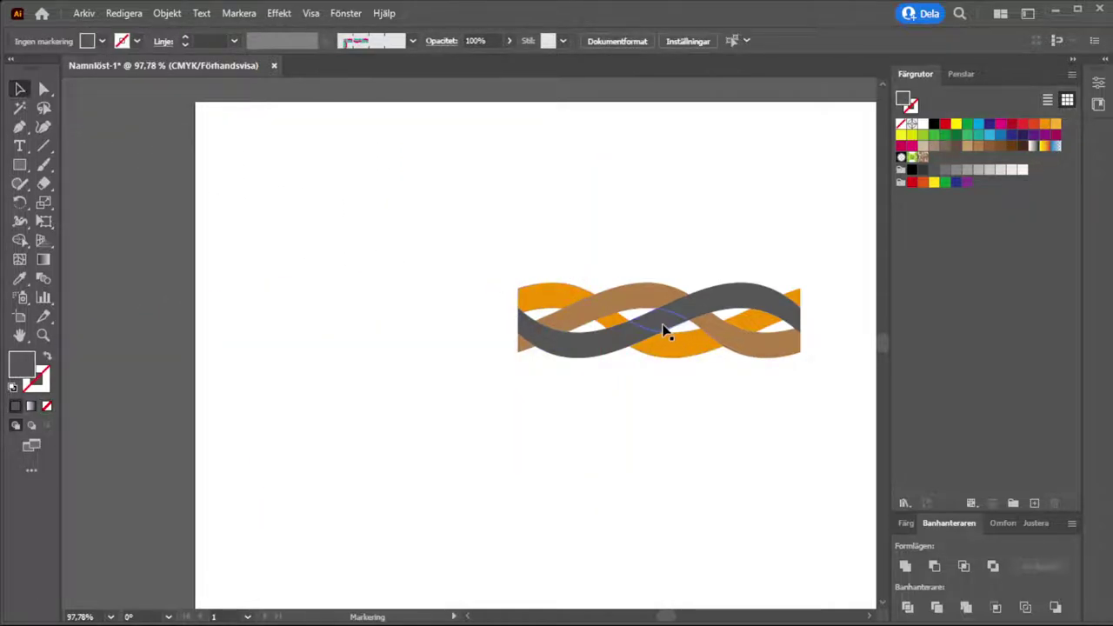
# - Move the remaining braid to the left and zoom in on it
pyautogui.moveTo(492, 251); pyautogui.dragTo(816, 374)
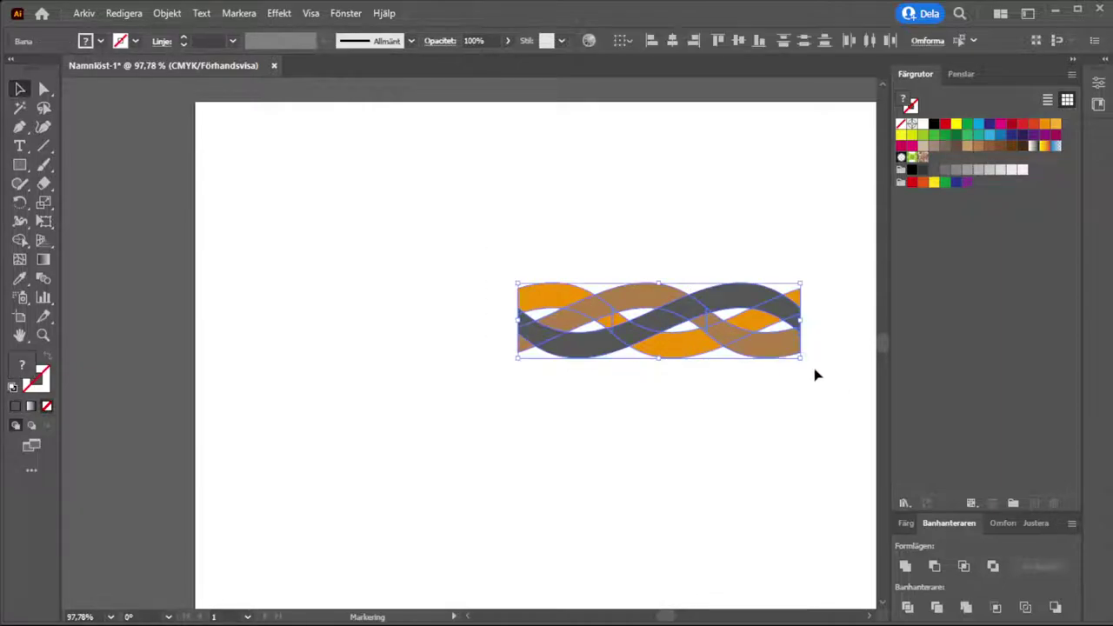
pyautogui.moveTo(750, 342); pyautogui.dragTo(637, 343)
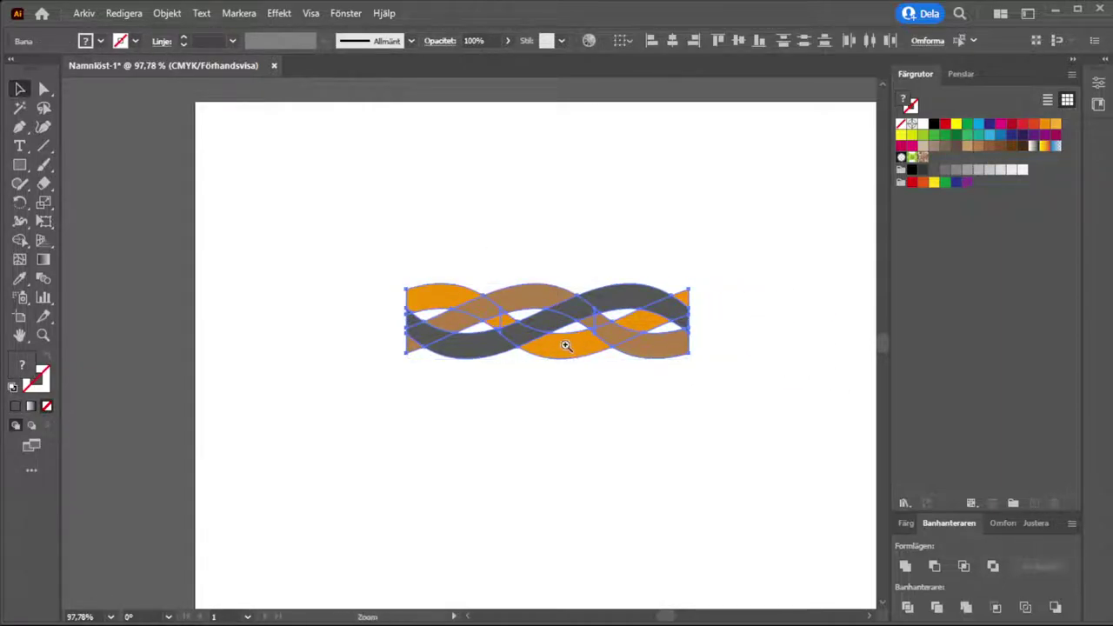
pyautogui.moveTo(565, 346); pyautogui.dragTo(745, 454)
# - Recolour the grey piece at the left crossing orange using the Eyedropper on the orange band
pyautogui.moveTo(648, 412); pyautogui.dragTo(578, 410)
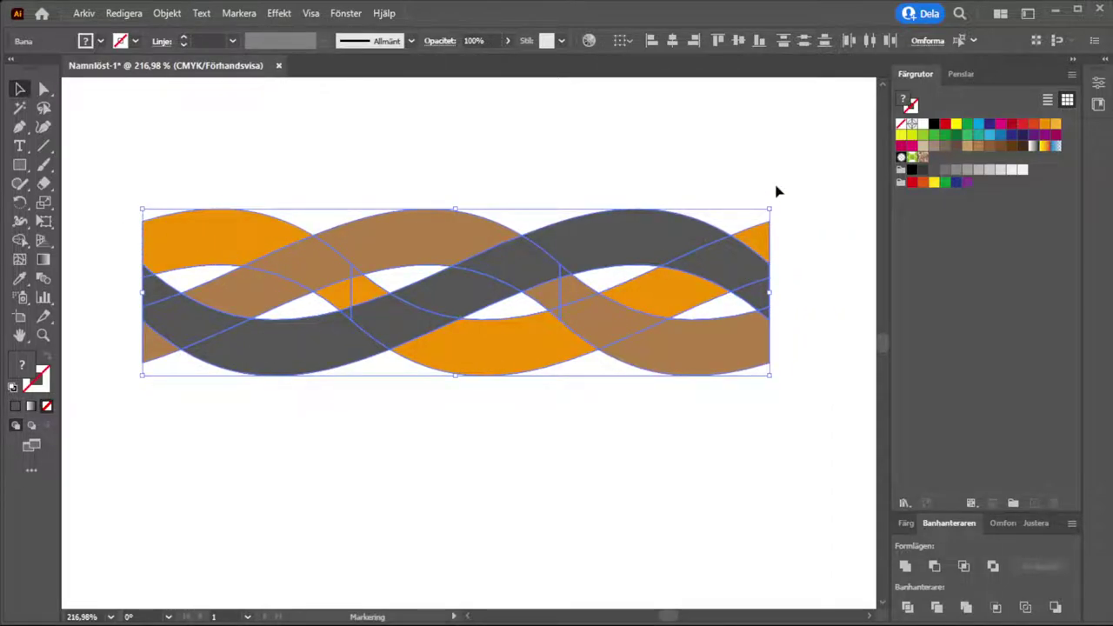
pyautogui.click(591, 475)
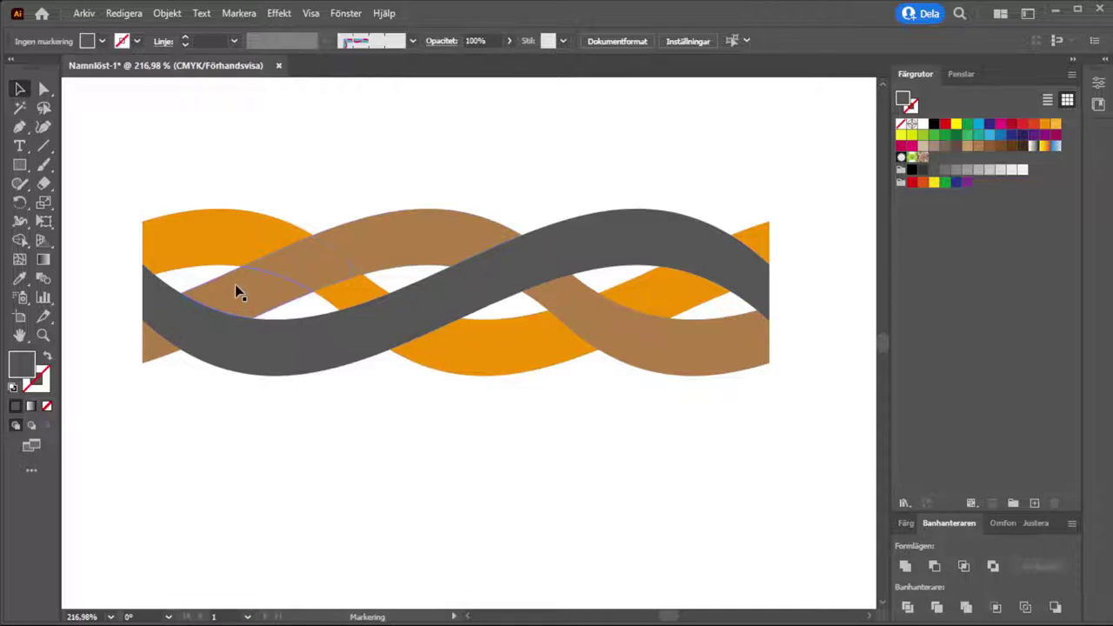
pyautogui.click(183, 323)
pyautogui.click(395, 317)
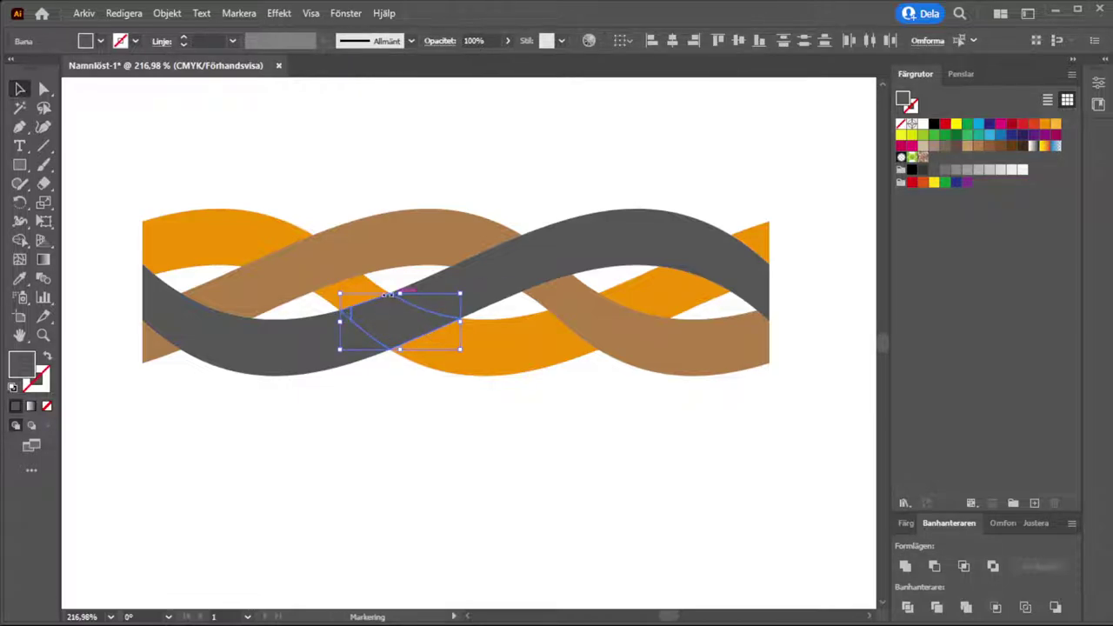
pyautogui.click(19, 278)
pyautogui.click(193, 234)
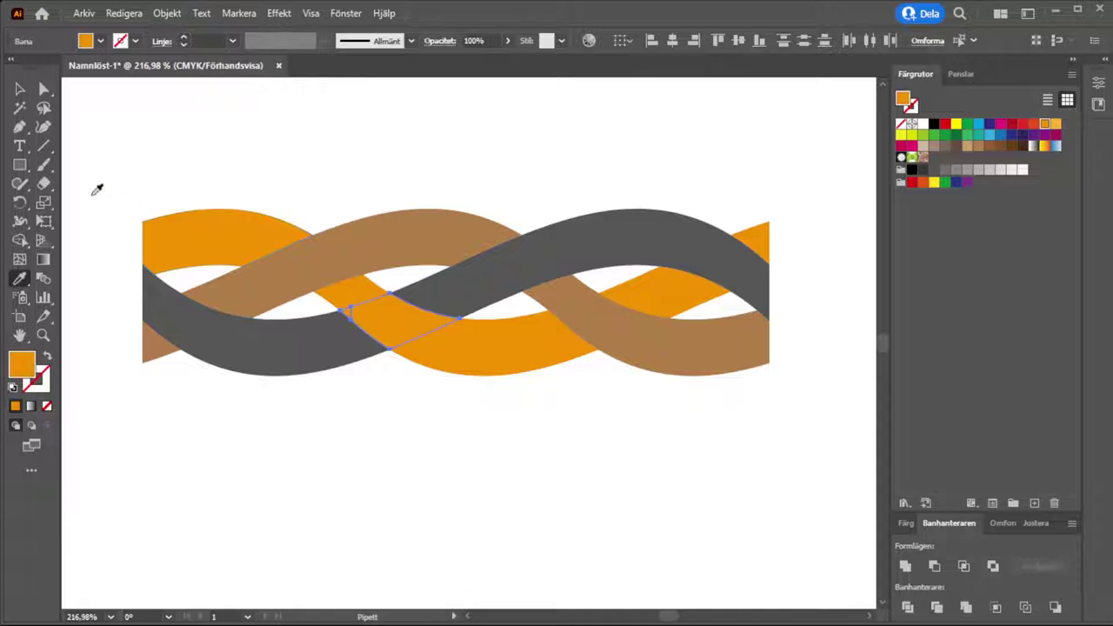
pyautogui.click(19, 89)
pyautogui.click(248, 409)
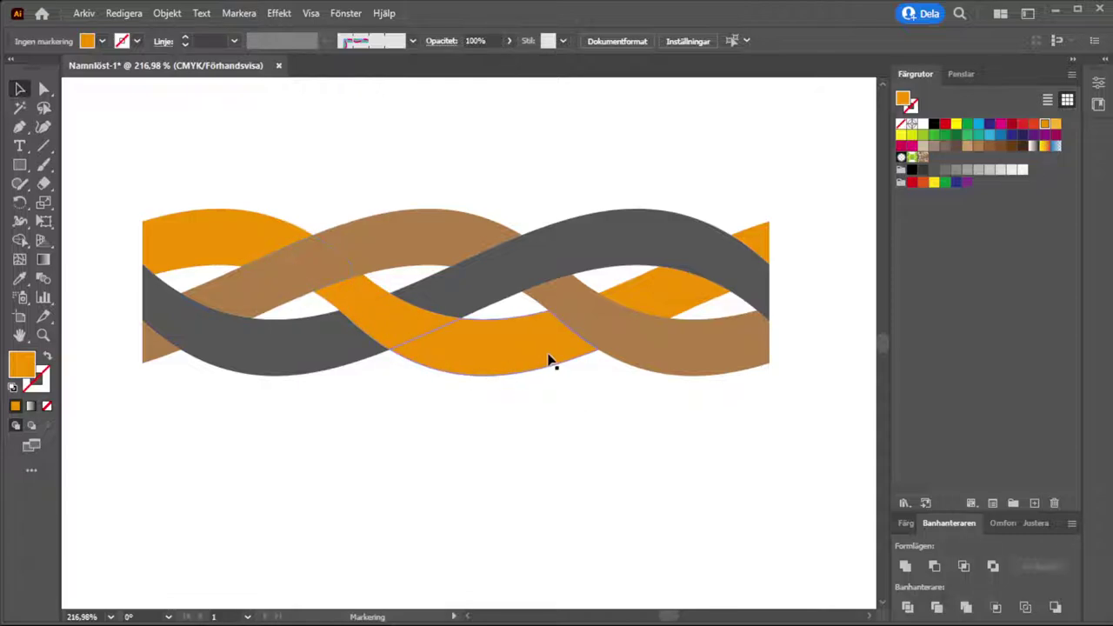
# - Recolour the grey piece at the right crossing orange with the Eyedropper
pyautogui.click(729, 277)
pyautogui.click(739, 274)
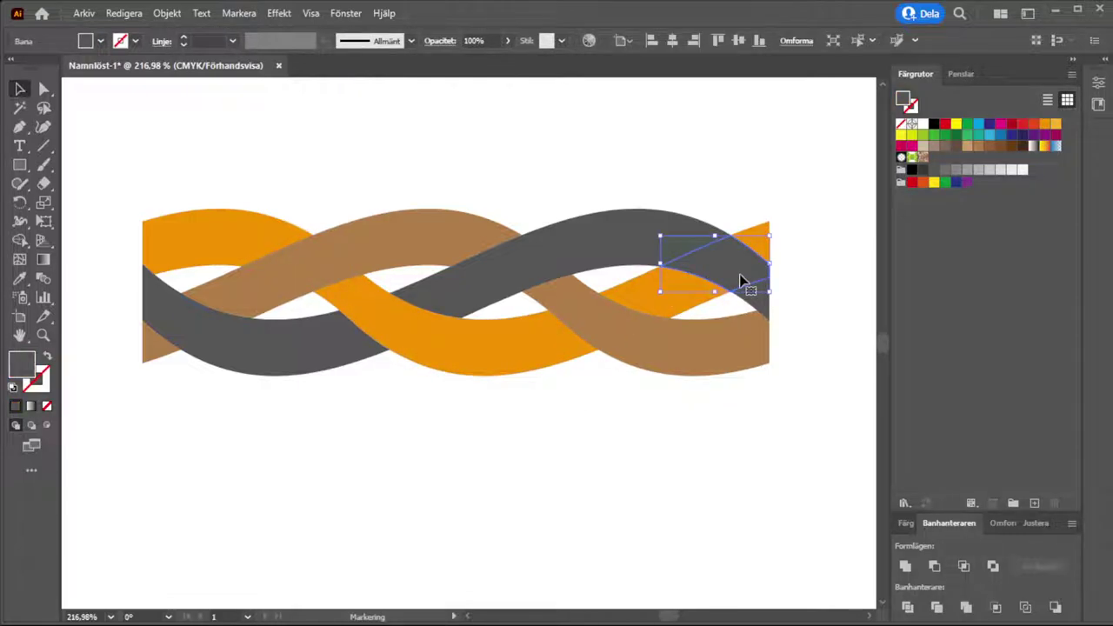
pyautogui.click(19, 280)
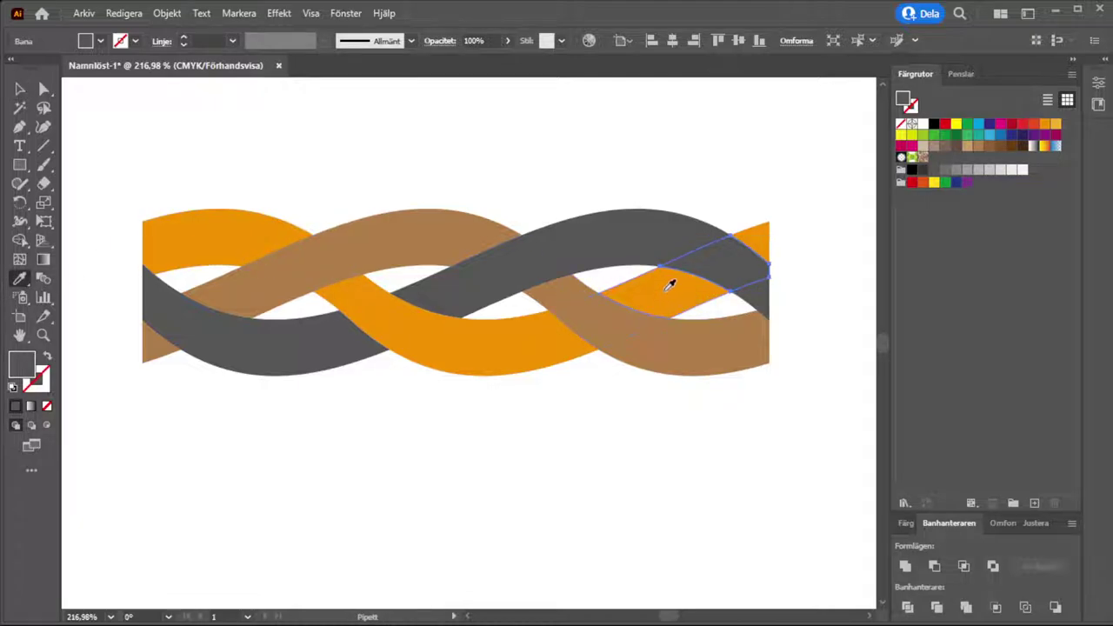
pyautogui.click(671, 282)
pyautogui.click(19, 89)
pyautogui.click(427, 435)
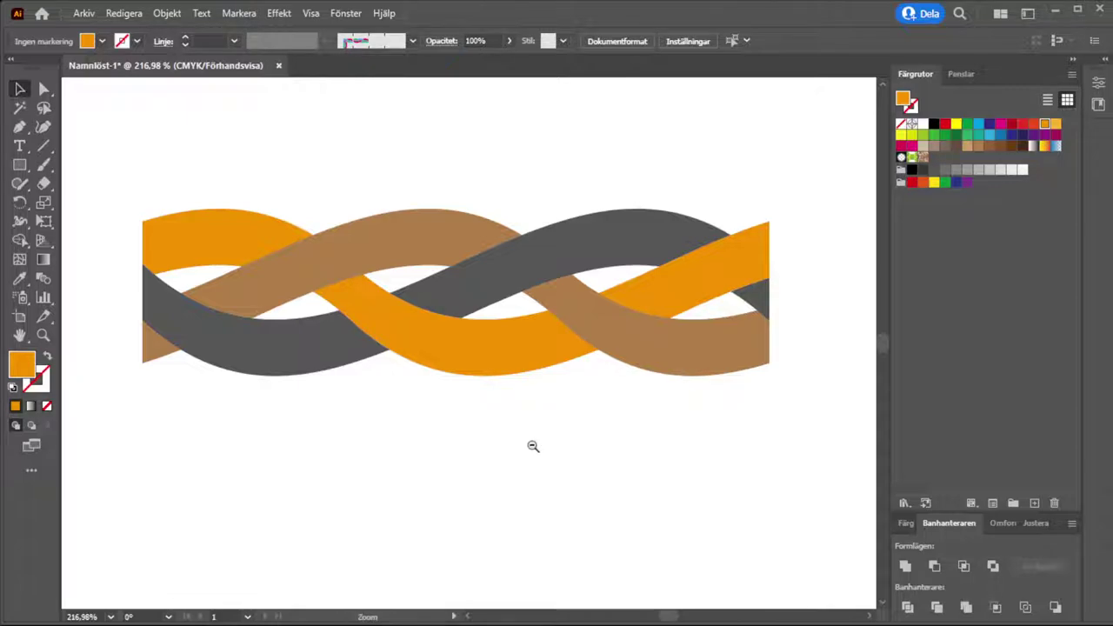
# - Duplicate the braid to the left, placing the copy flush against the original
pyautogui.keyDown('ctrl'); pyautogui.keyDown('alt'); pyautogui.click(531, 446); pyautogui.keyUp('alt'); pyautogui.keyUp('ctrl')
pyautogui.keyDown('ctrl'); pyautogui.keyDown('alt'); pyautogui.click(393, 344); pyautogui.keyUp('alt'); pyautogui.keyUp('ctrl')
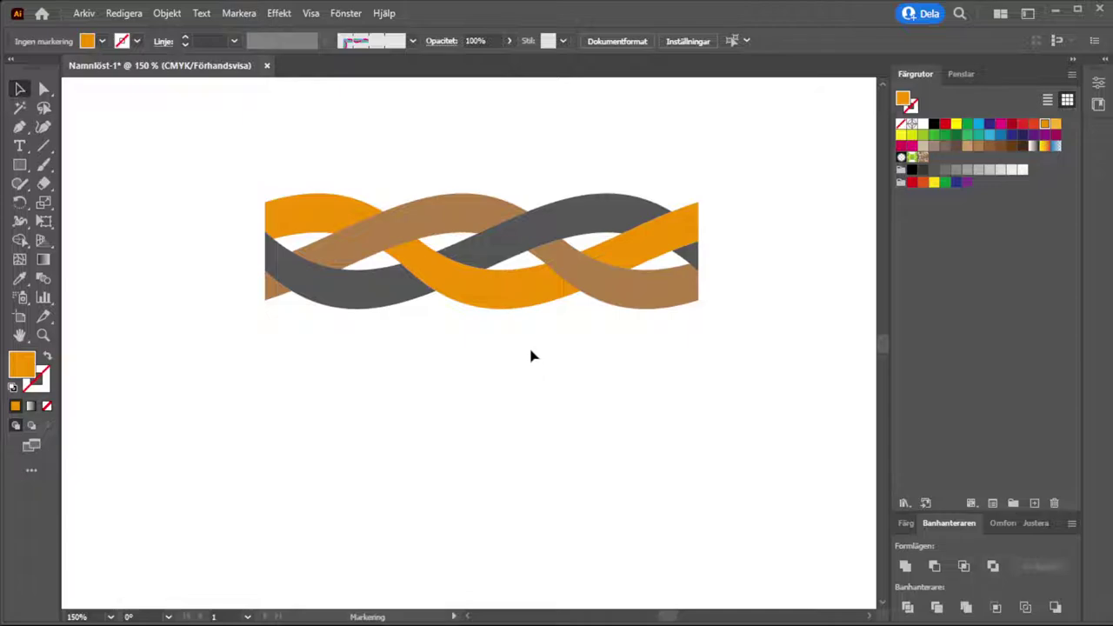
pyautogui.moveTo(728, 357); pyautogui.dragTo(253, 176)
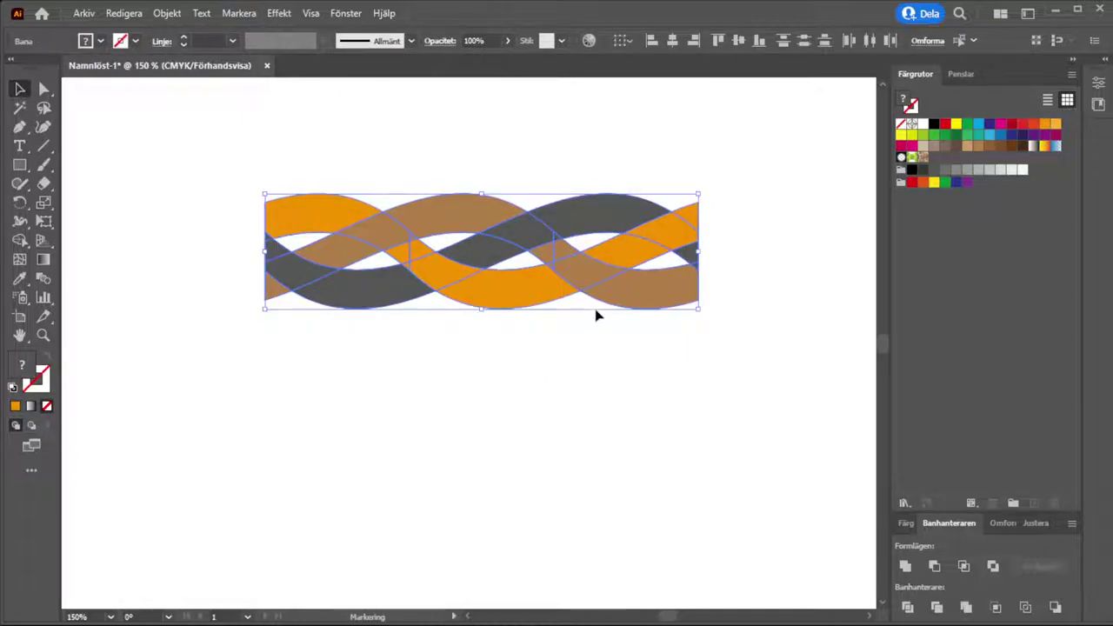
pyautogui.moveTo(581, 275); pyautogui.dragTo(140, 274)
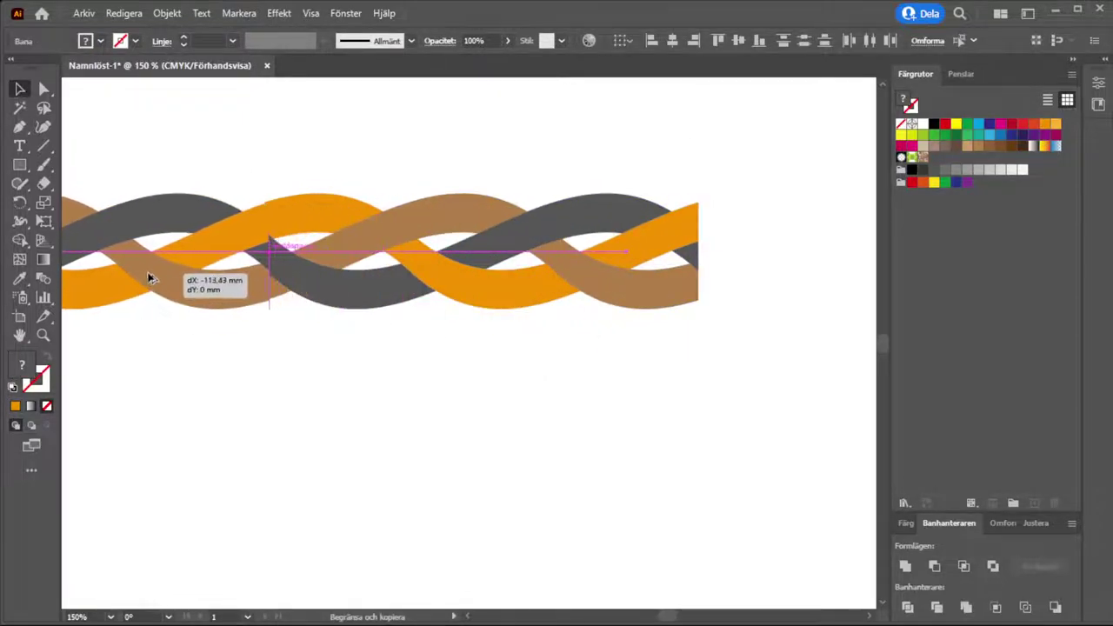
pyautogui.moveTo(140, 276); pyautogui.dragTo(149, 271)
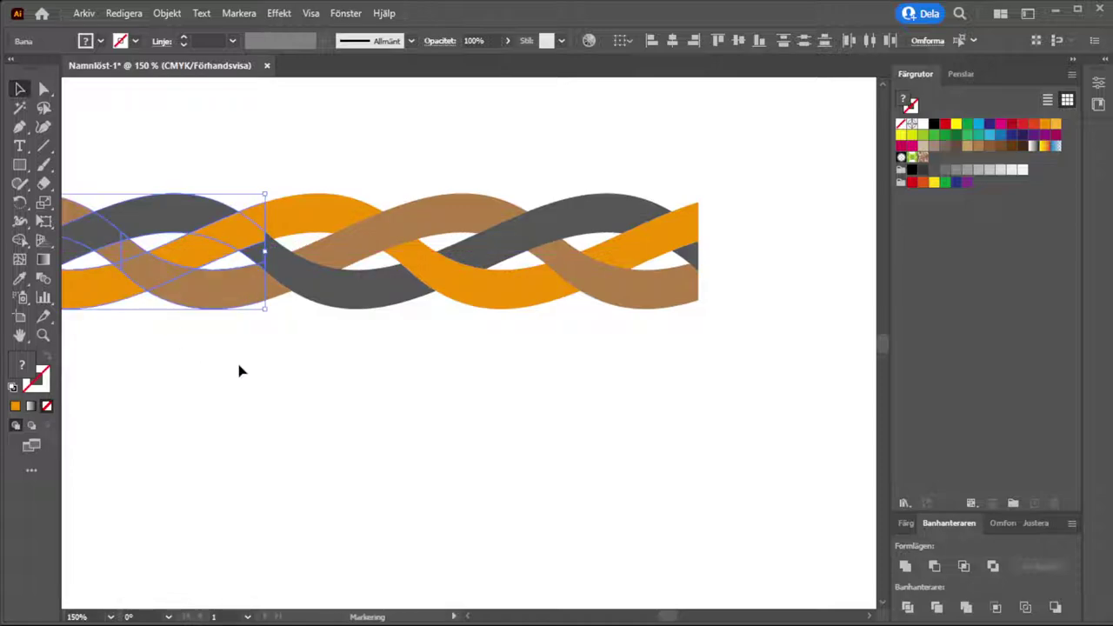
pyautogui.click(266, 361)
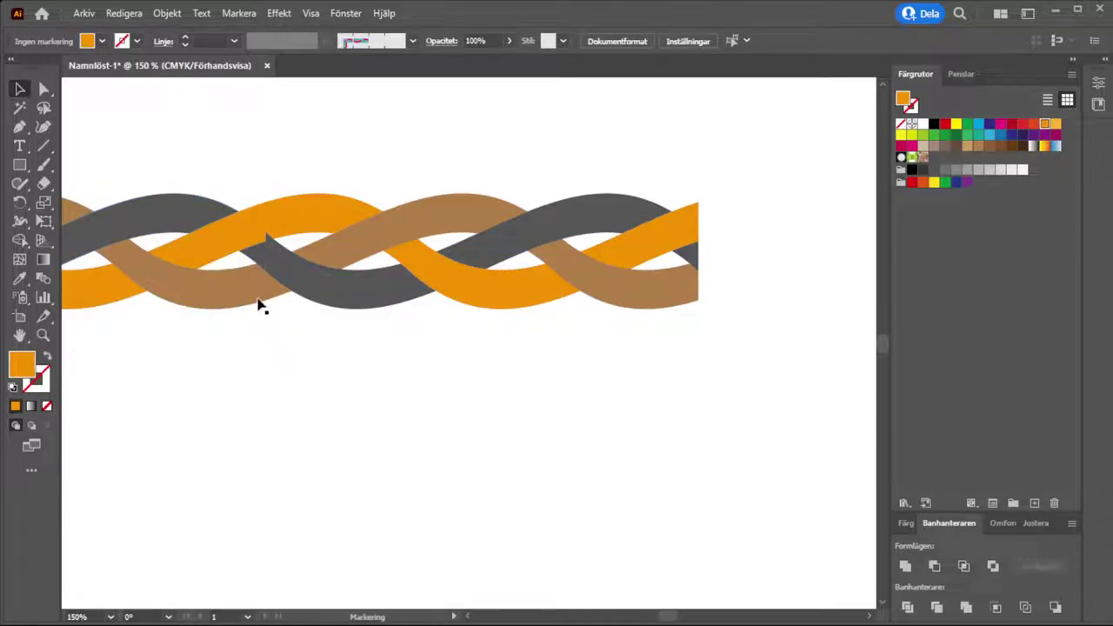
# - Adjust the over-under crossings at the seam and the braid's right end
pyautogui.click(264, 246)
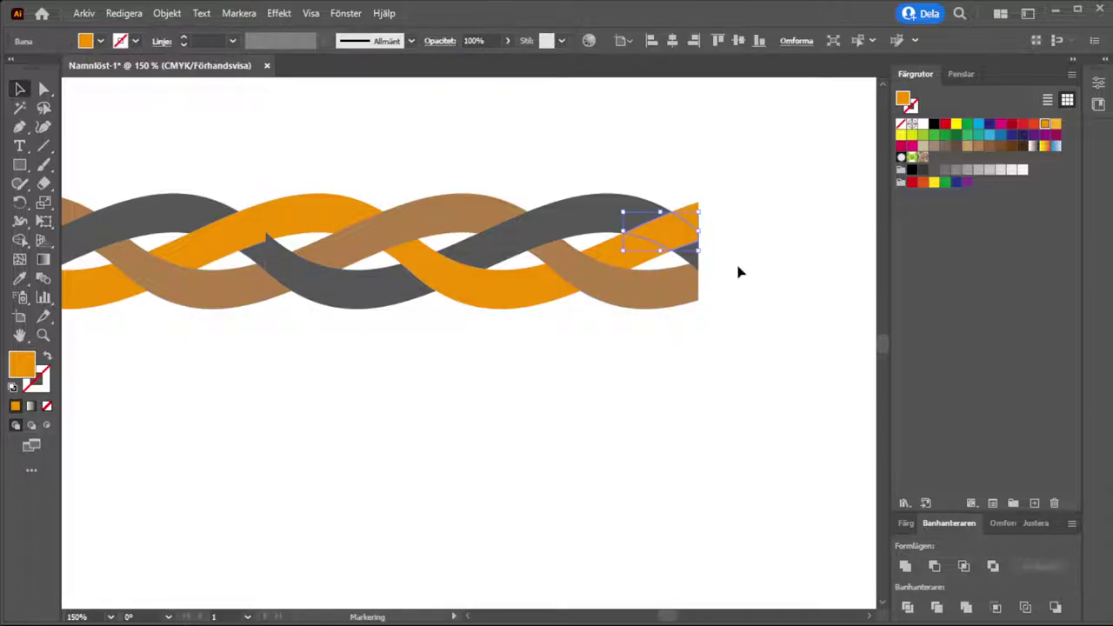
pyautogui.click(701, 266)
pyautogui.click(266, 240)
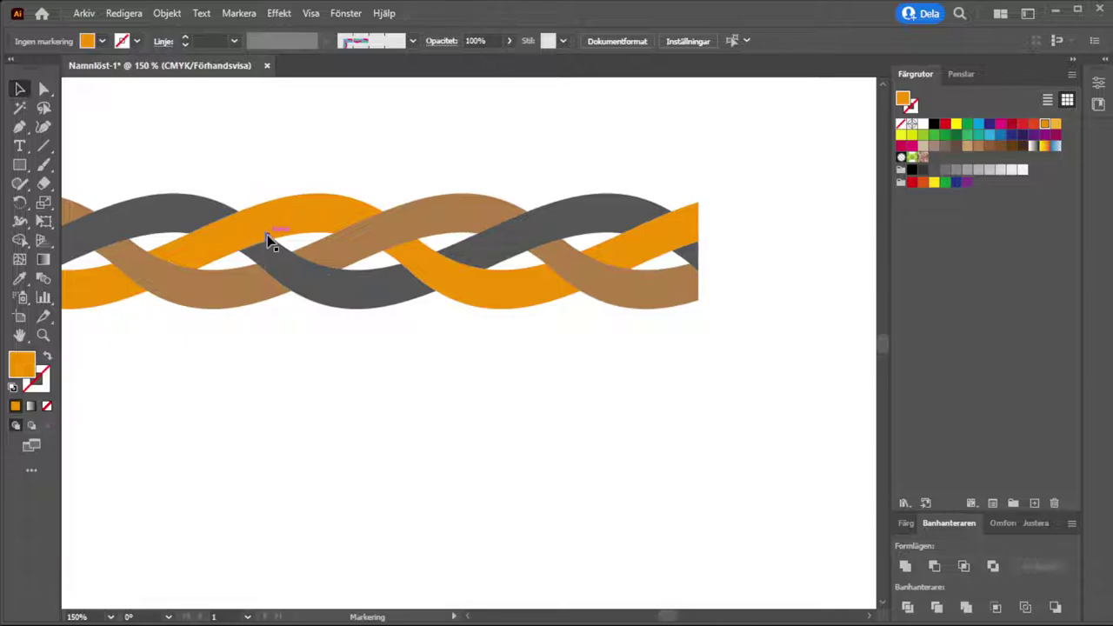
# - Fill the small seam patch with the orange band's colour using the Eyedropper
pyautogui.click(270, 242)
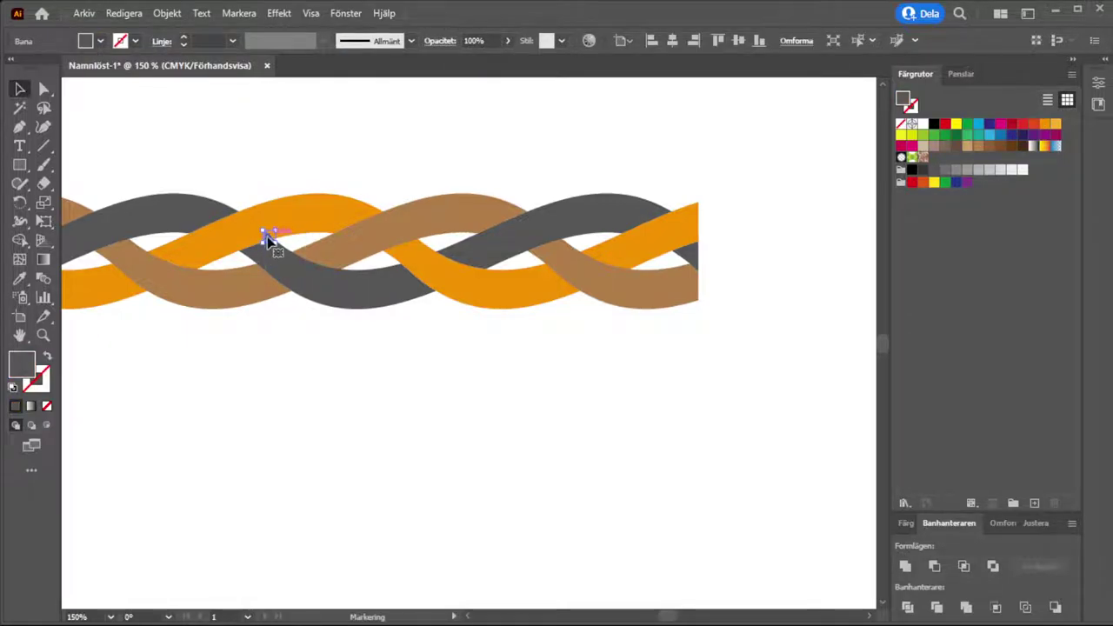
pyautogui.click(19, 278)
pyautogui.click(307, 212)
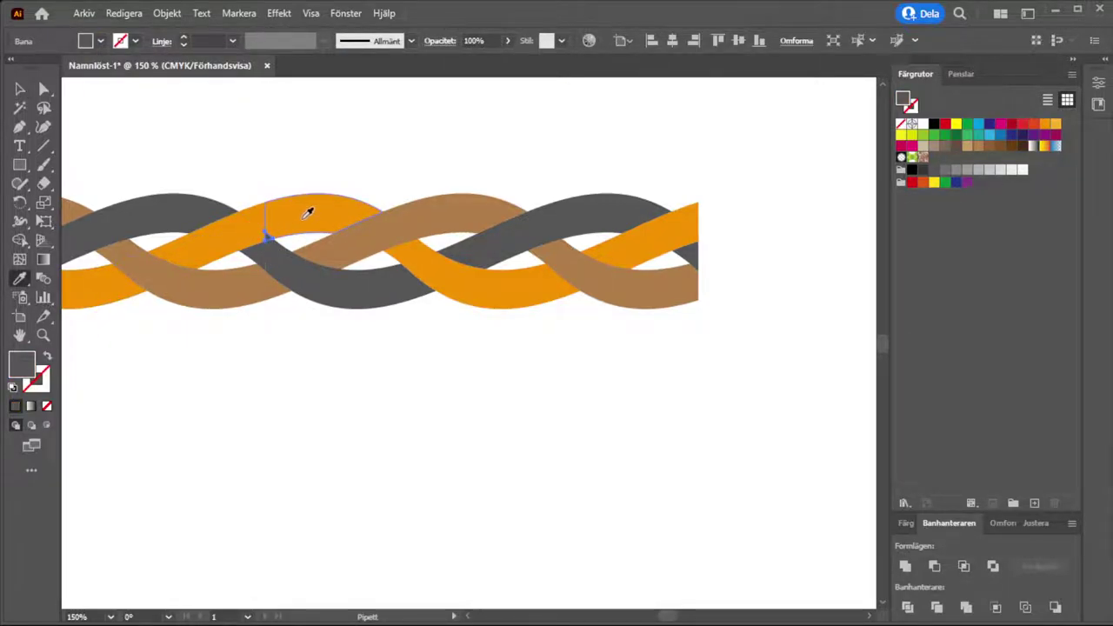
pyautogui.click(306, 213)
pyautogui.click(19, 88)
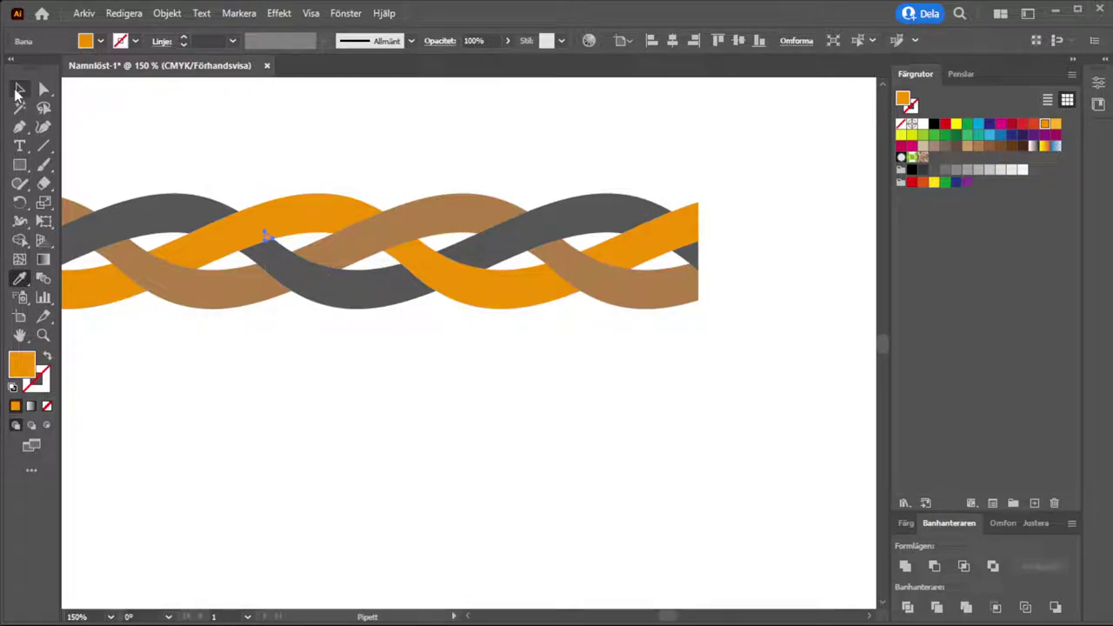
pyautogui.click(217, 349)
pyautogui.moveTo(249, 318); pyautogui.dragTo(144, 147)
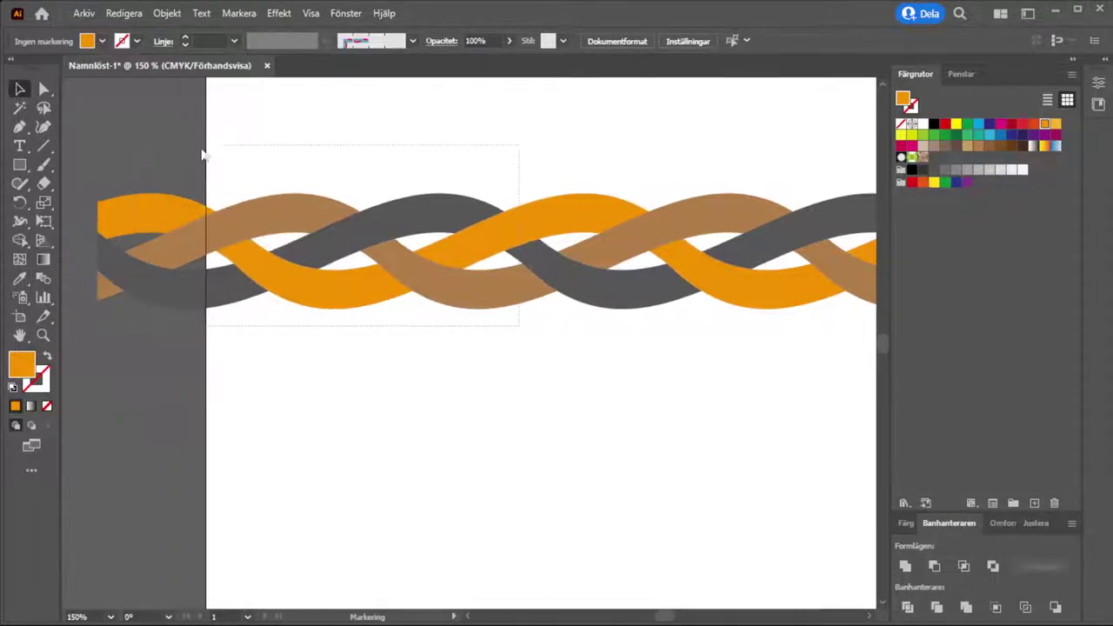
# - Delete the extra left section and stray pasteboard shapes, leaving one clean braid repeat
pyautogui.press('Delete')
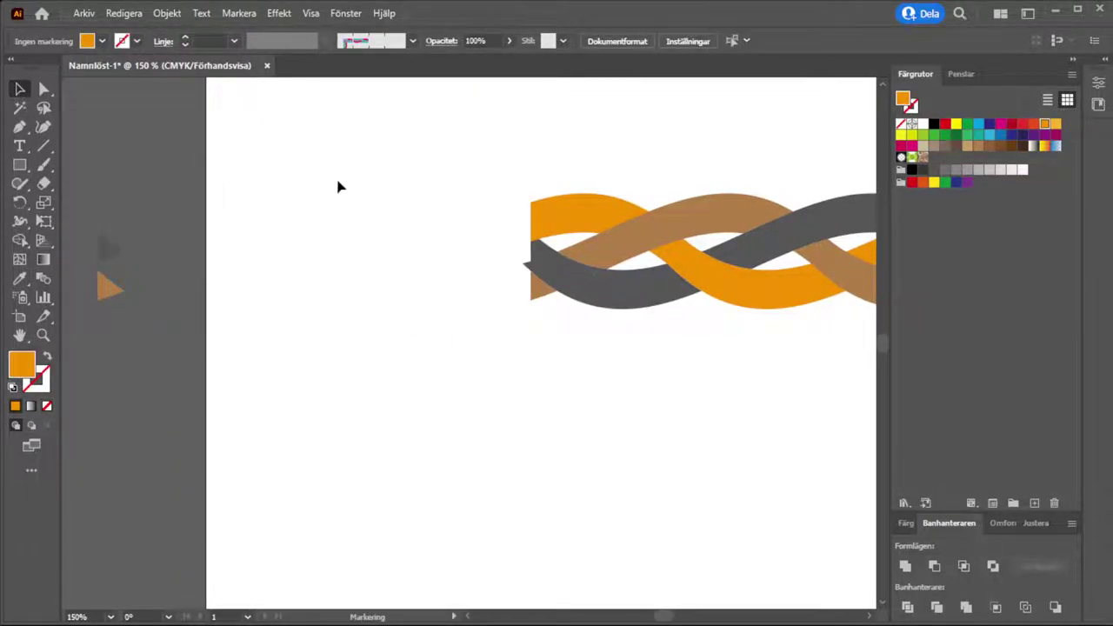
pyautogui.hotkey('ctrl', 'z')
pyautogui.press('Delete')
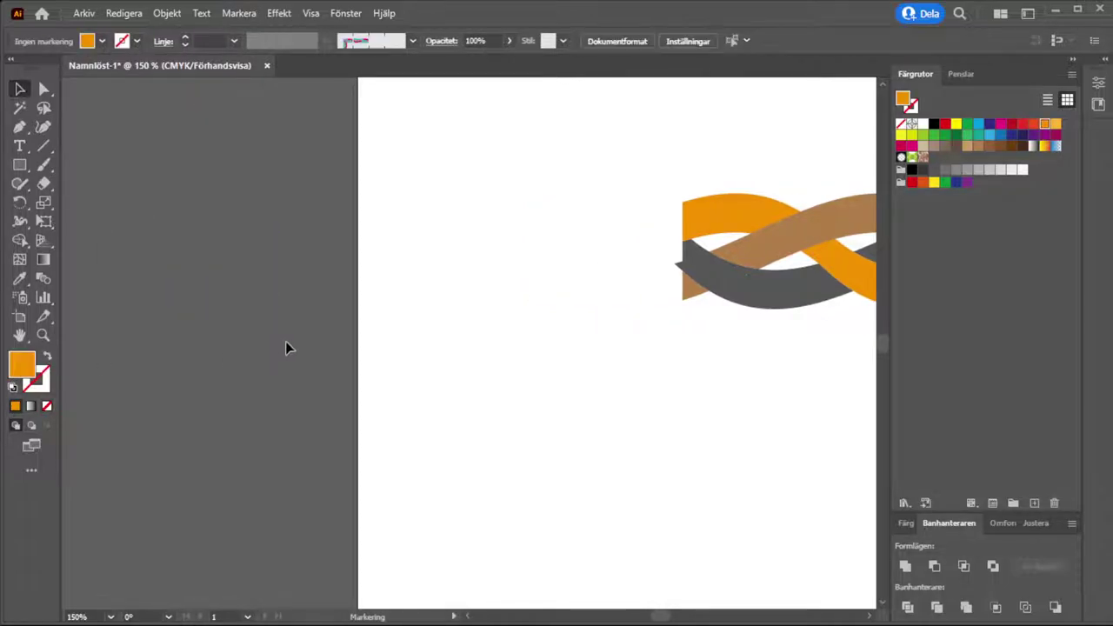
pyautogui.moveTo(757, 405); pyautogui.dragTo(438, 406)
pyautogui.click(363, 267)
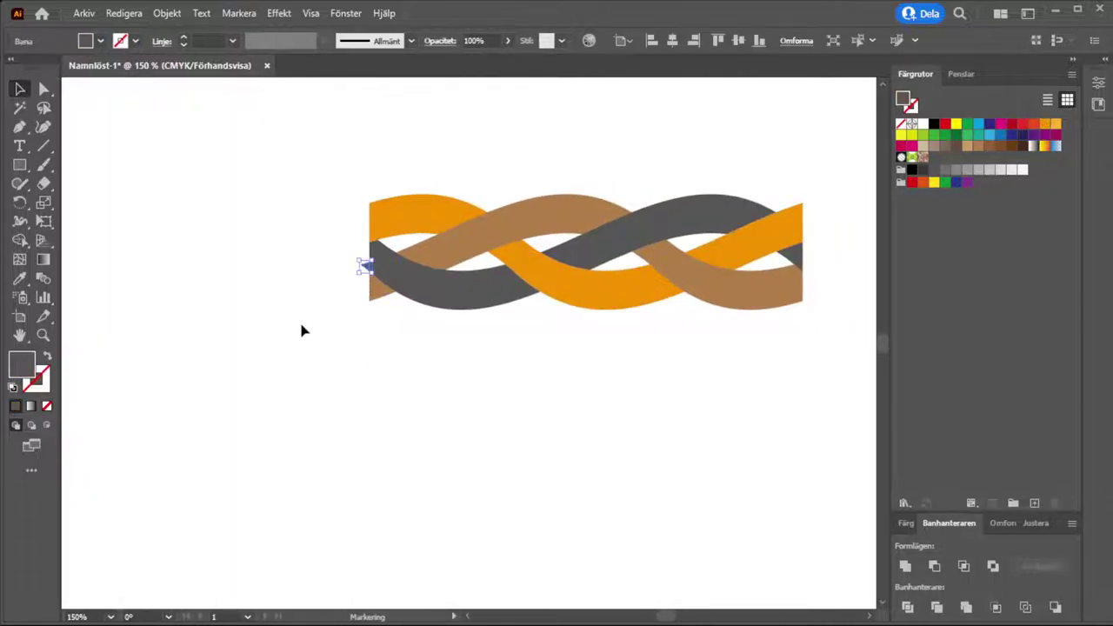
pyautogui.click(302, 331)
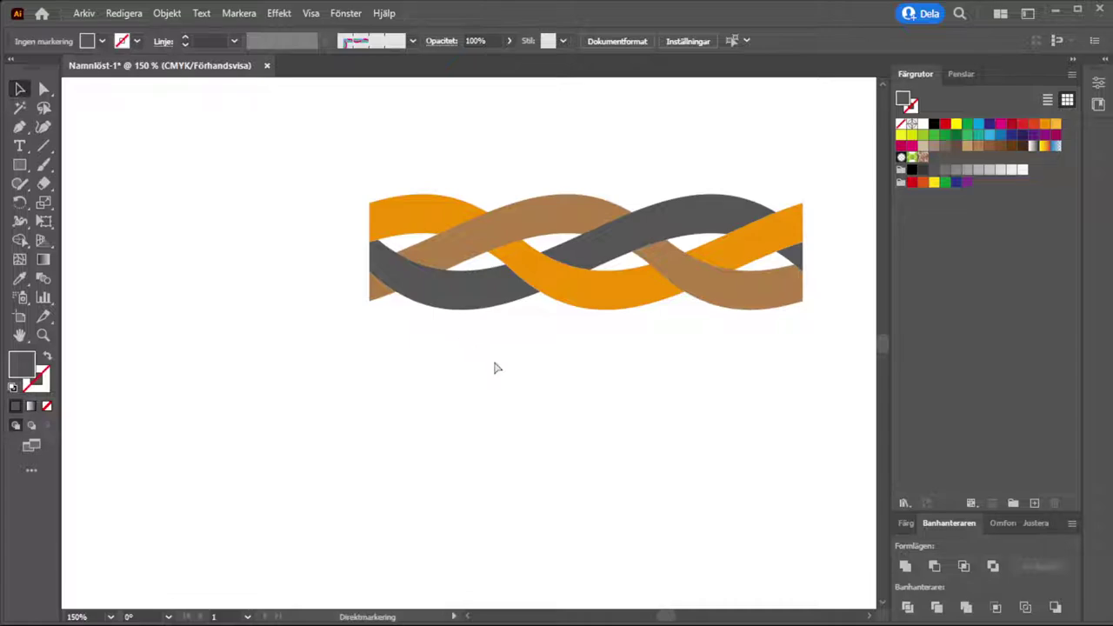
pyautogui.hotkey('ctrl', 'a')
pyautogui.moveTo(584, 301); pyautogui.dragTo(148, 273)
pyautogui.press('Delete')
pyautogui.hscroll(2, 387, 427)
# - Drag the braid into the Brushes panel as a new pattern brush, Mönsterpensel 3
pyautogui.click(961, 74)
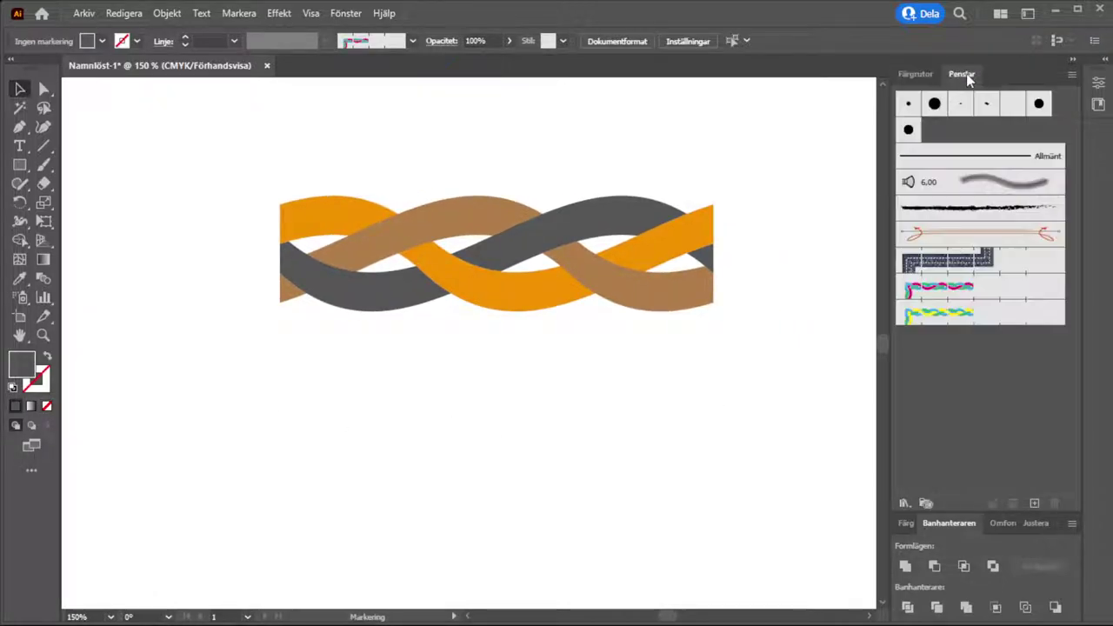
pyautogui.moveTo(750, 338); pyautogui.dragTo(280, 166)
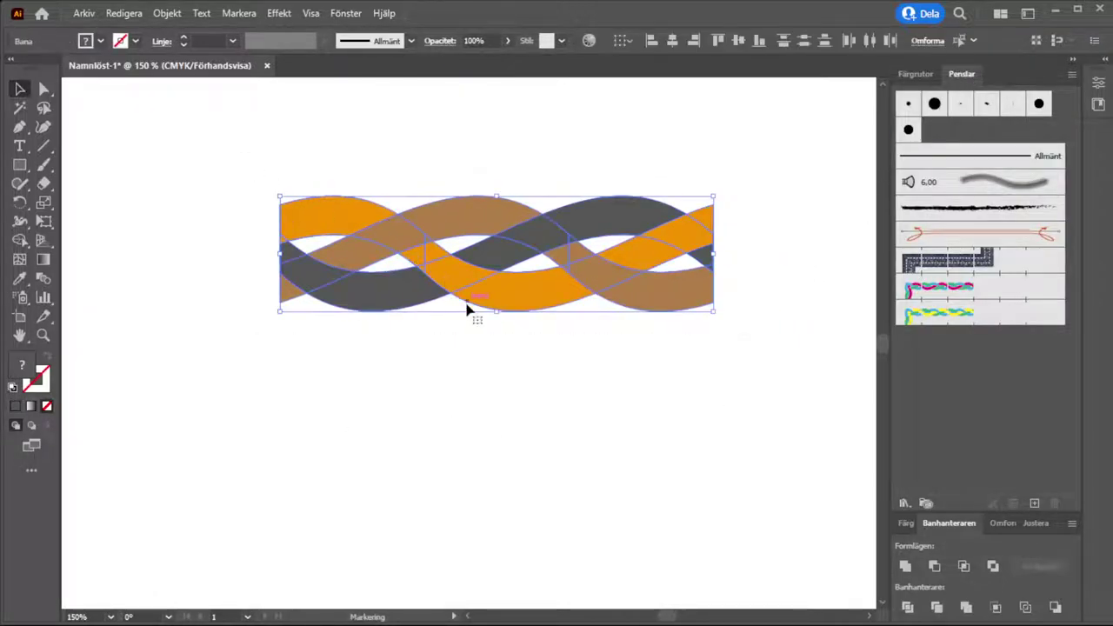
pyautogui.moveTo(522, 300)
pyautogui.mouseDown()
pyautogui.moveTo(947, 393)
pyautogui.moveTo(991, 383)
pyautogui.mouseUp()
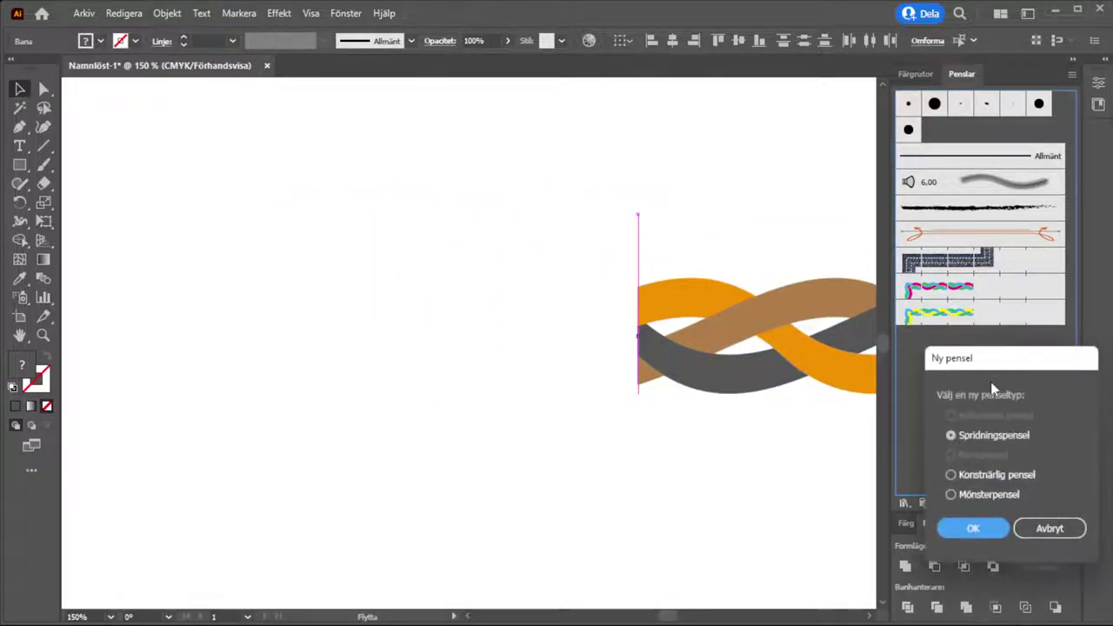
pyautogui.click(951, 495)
pyautogui.click(971, 530)
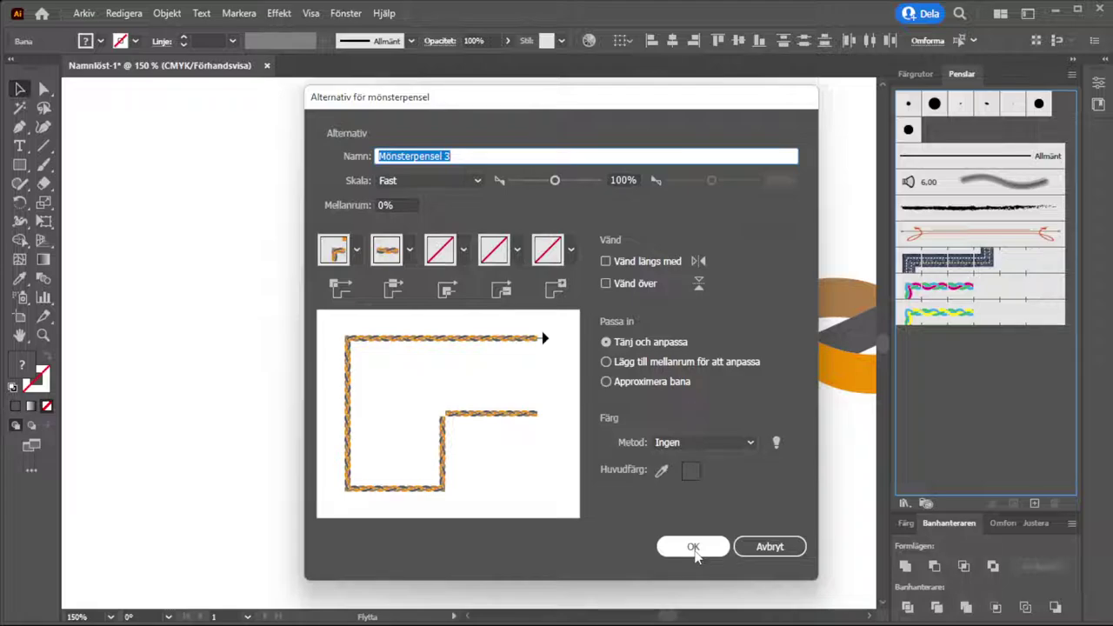
pyautogui.click(693, 549)
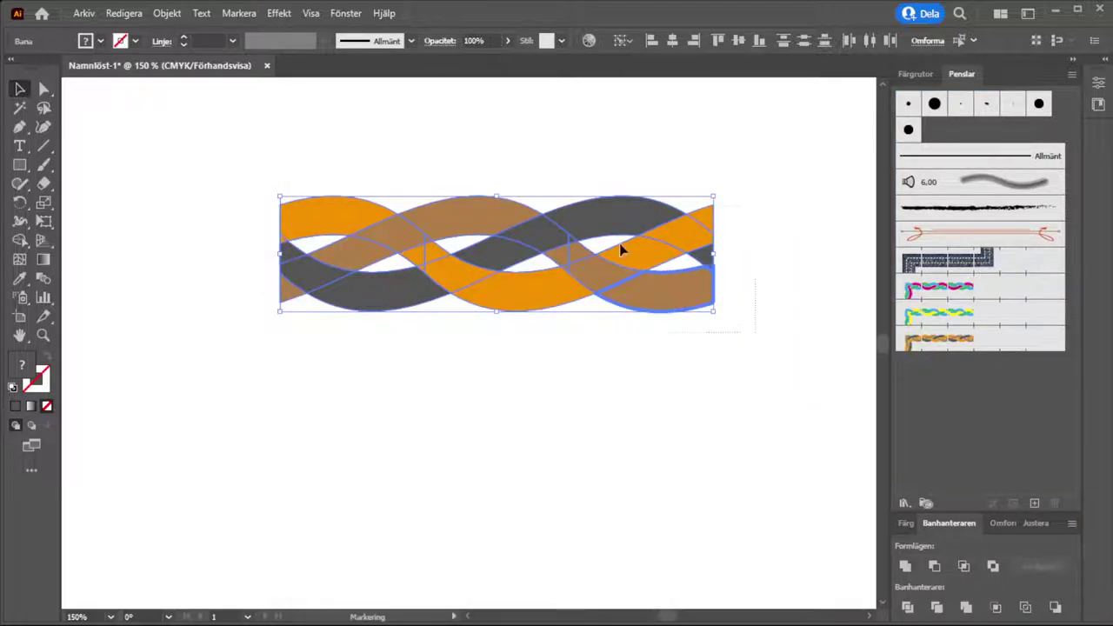
# - Delete the braid artwork, fit the artboard, and set the Ellipse tool to no fill with a stroke
pyautogui.press('Delete')
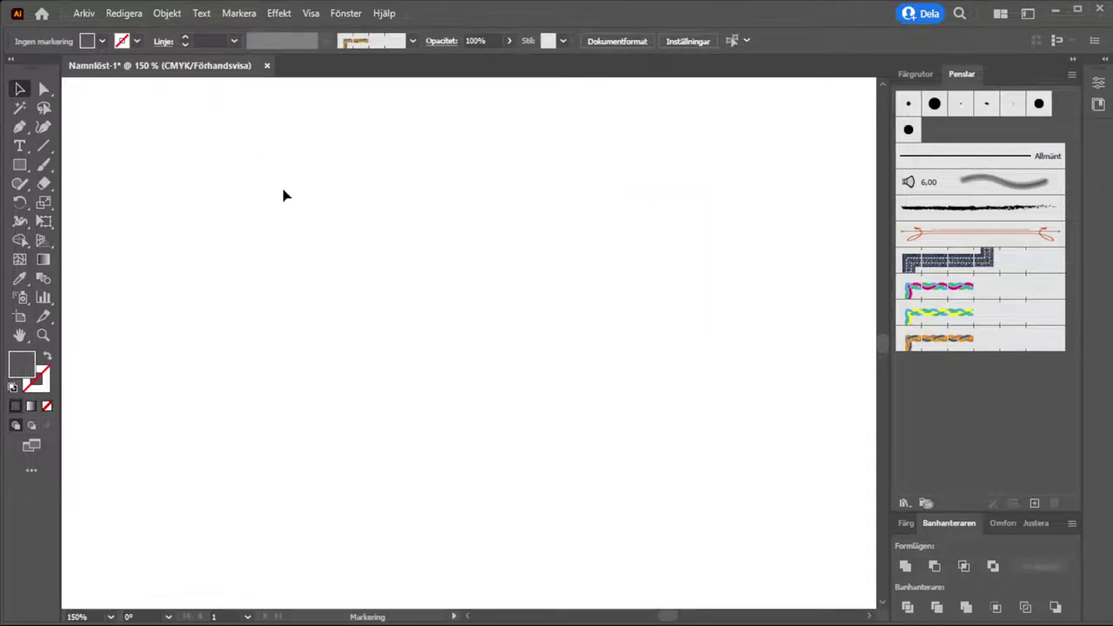
pyautogui.press('a')
pyautogui.hotkey('ctrl', '0')
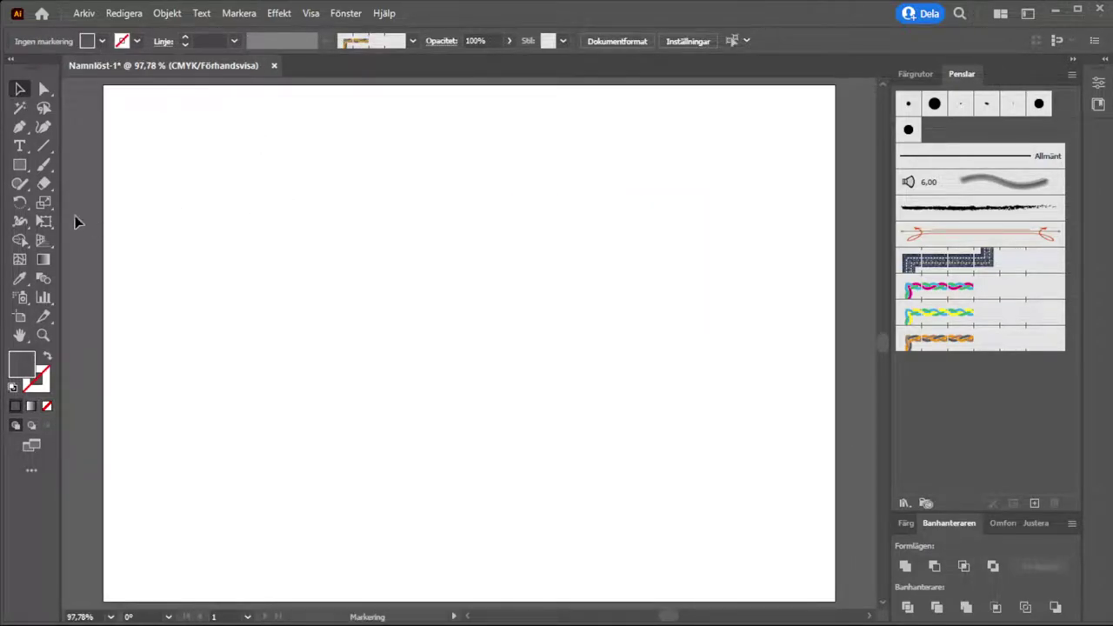
pyautogui.moveTo(20, 165); pyautogui.dragTo(80, 199)
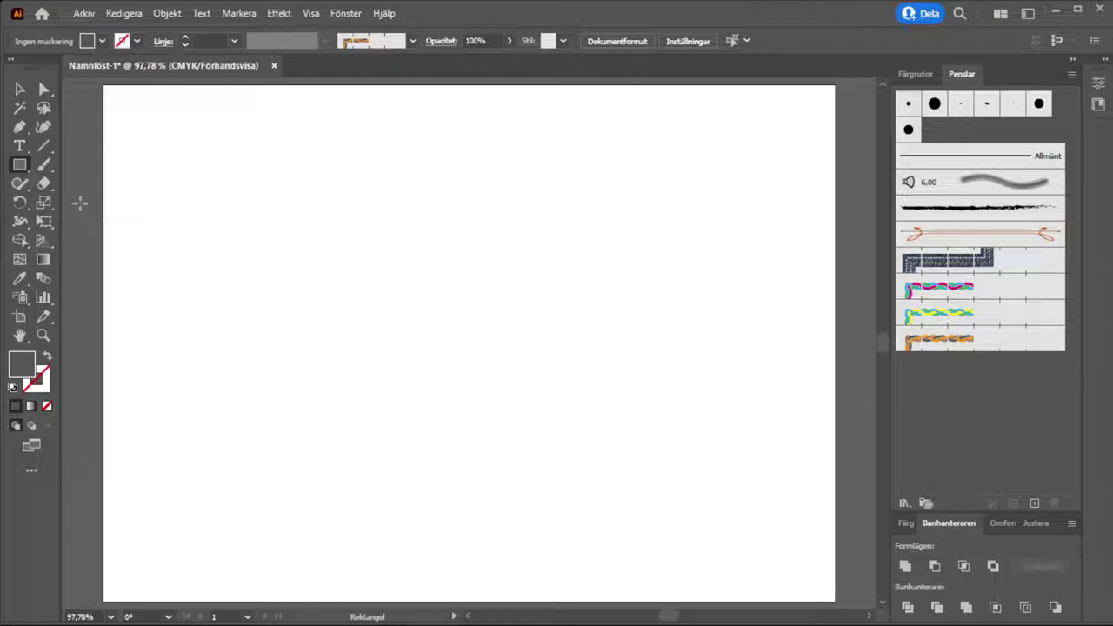
pyautogui.click(47, 357)
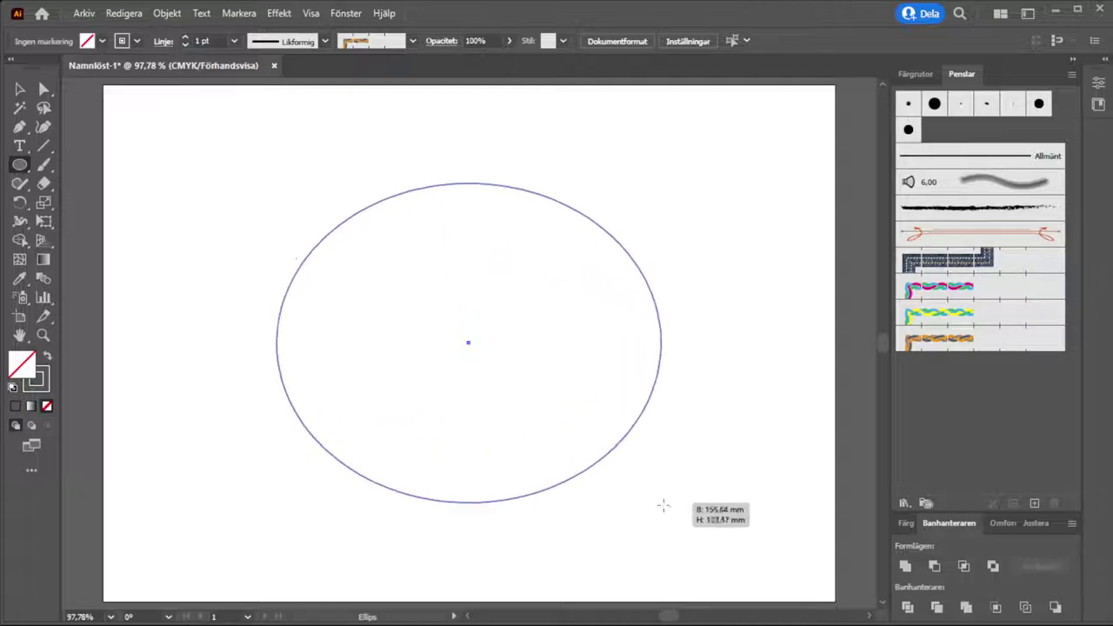
# - Draw a circle, stroke it with the new braid brush, and shrink it to size
pyautogui.moveTo(467, 342); pyautogui.dragTo(691, 529)
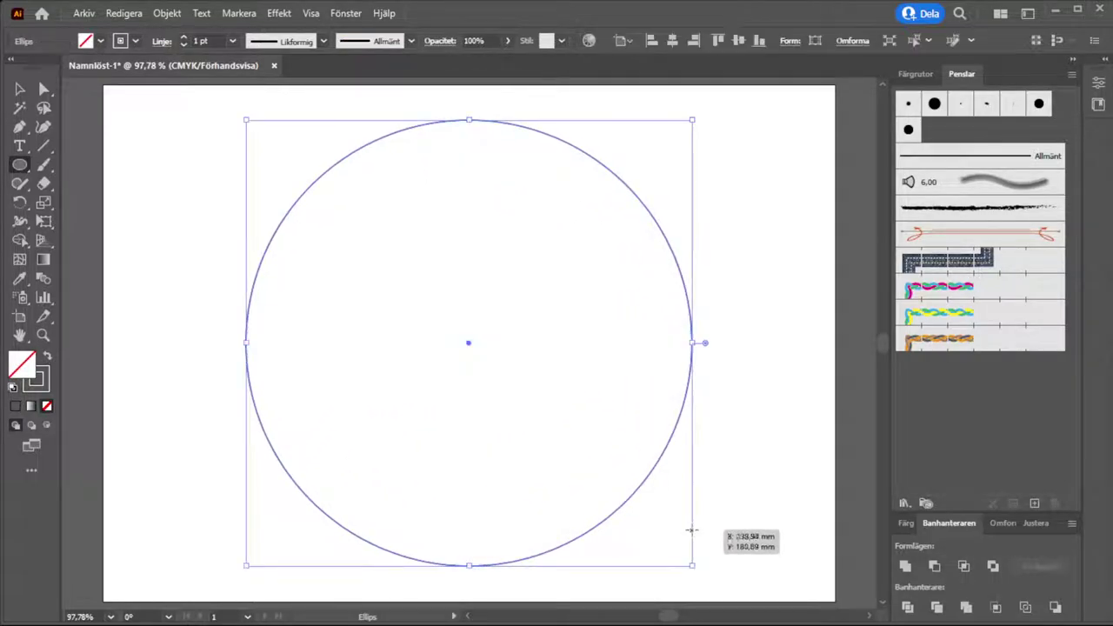
pyautogui.click(933, 343)
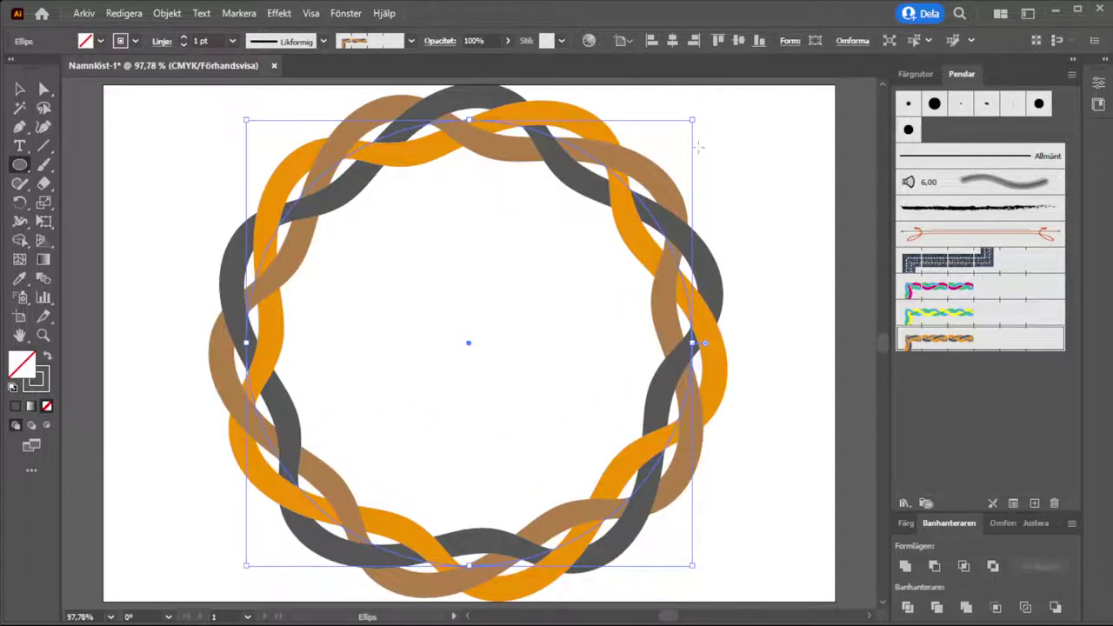
pyautogui.moveTo(692, 119)
pyautogui.mouseDown()
pyautogui.moveTo(547, 266)
pyautogui.moveTo(682, 139)
pyautogui.moveTo(516, 273)
pyautogui.moveTo(661, 127)
pyautogui.moveTo(611, 180)
pyautogui.mouseUp()
pyautogui.hotkey('ctrl', '-')
pyautogui.hotkey('ctrl', '-')
pyautogui.hotkey('ctrl', '-')
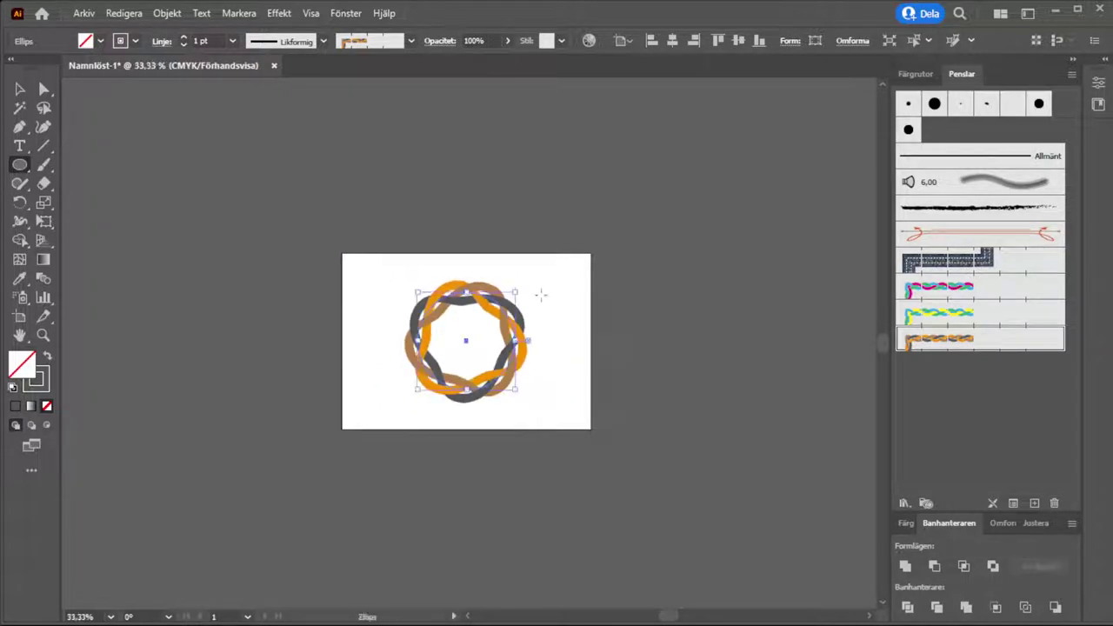
# - Resize the ring, fit the artboard, and try the yellow-blue and pink-cyan braid brushes
pyautogui.moveTo(540, 296)
pyautogui.mouseDown()
pyautogui.moveTo(519, 284)
pyautogui.moveTo(736, 108)
pyautogui.mouseUp()
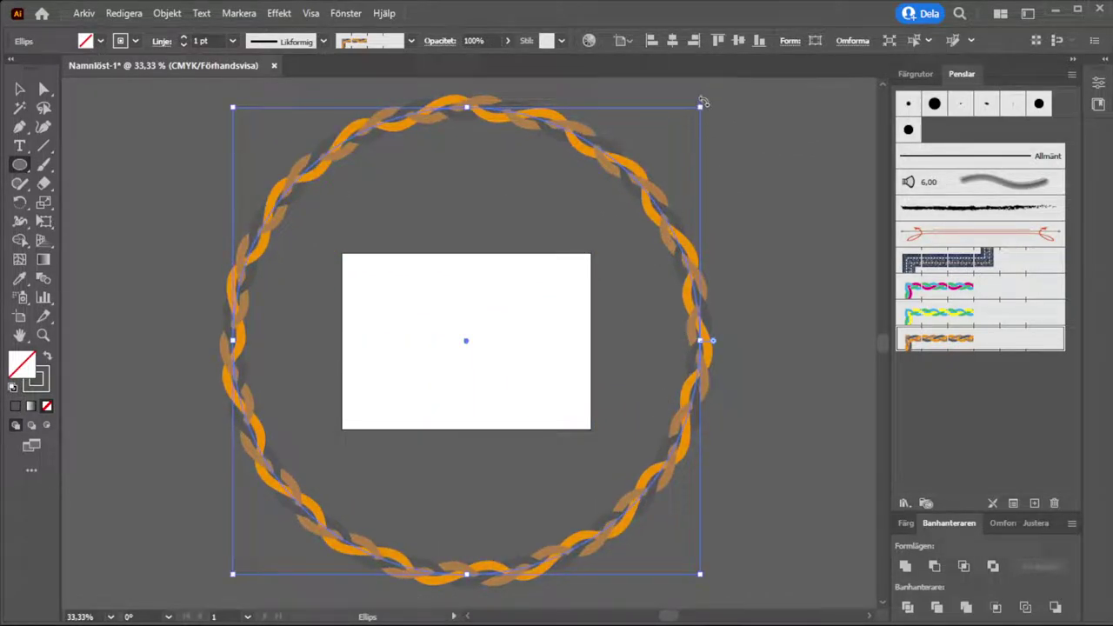
pyautogui.moveTo(701, 105); pyautogui.dragTo(524, 277)
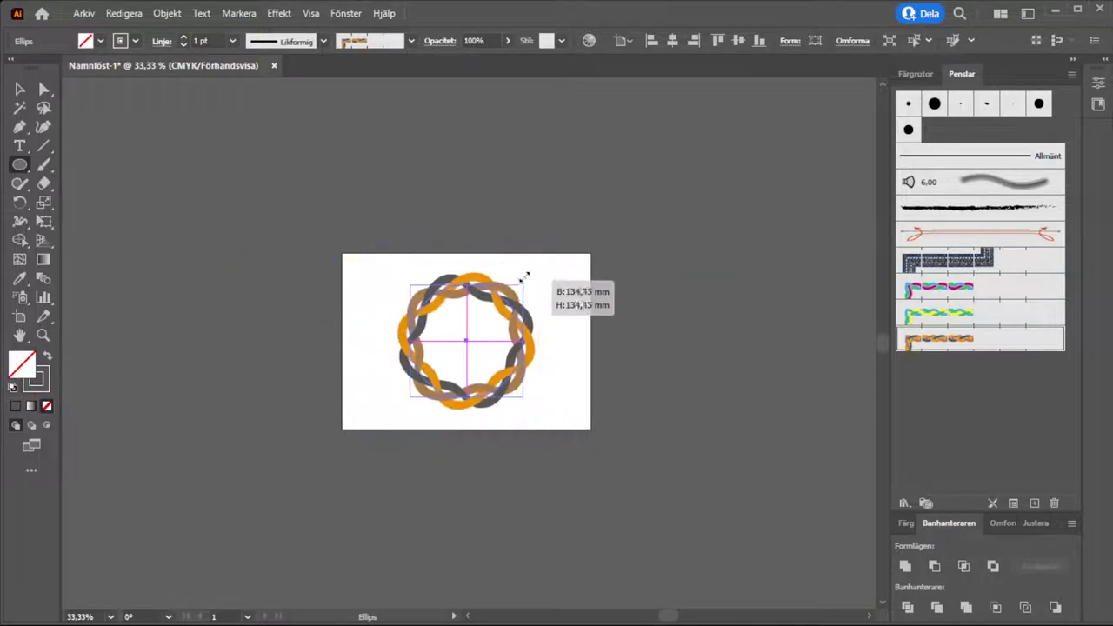
pyautogui.hotkey('ctrl', '0')
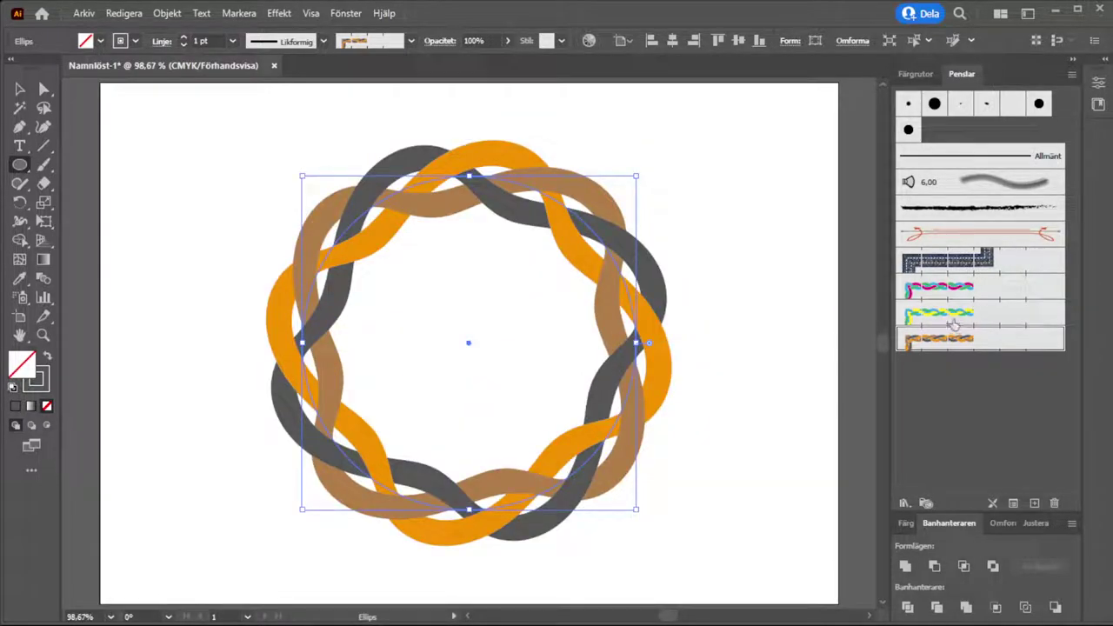
pyautogui.click(953, 323)
pyautogui.click(946, 291)
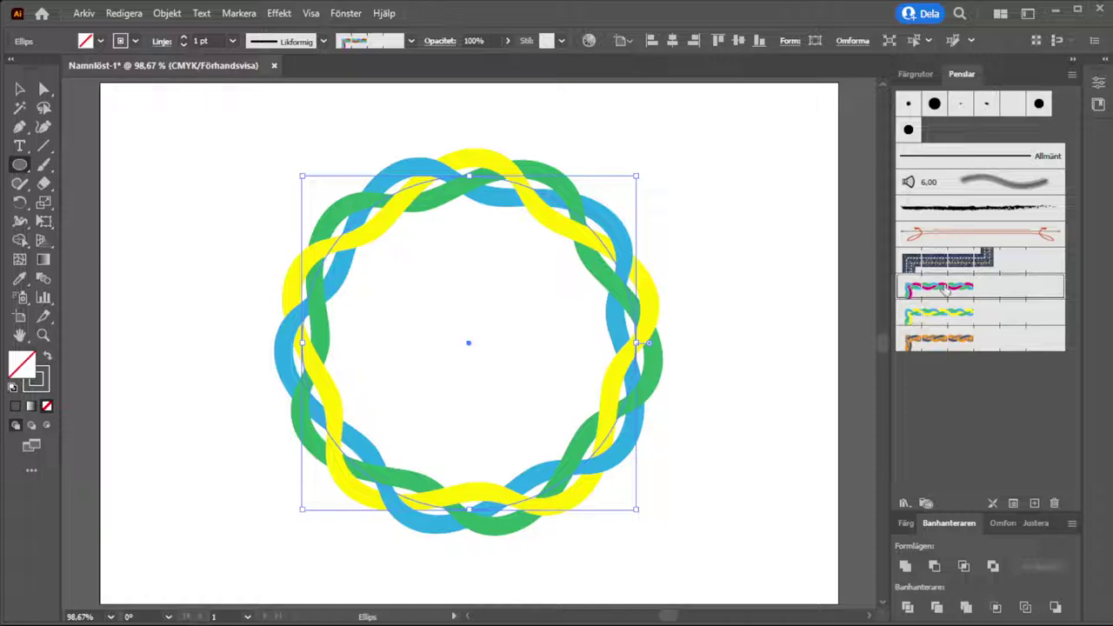